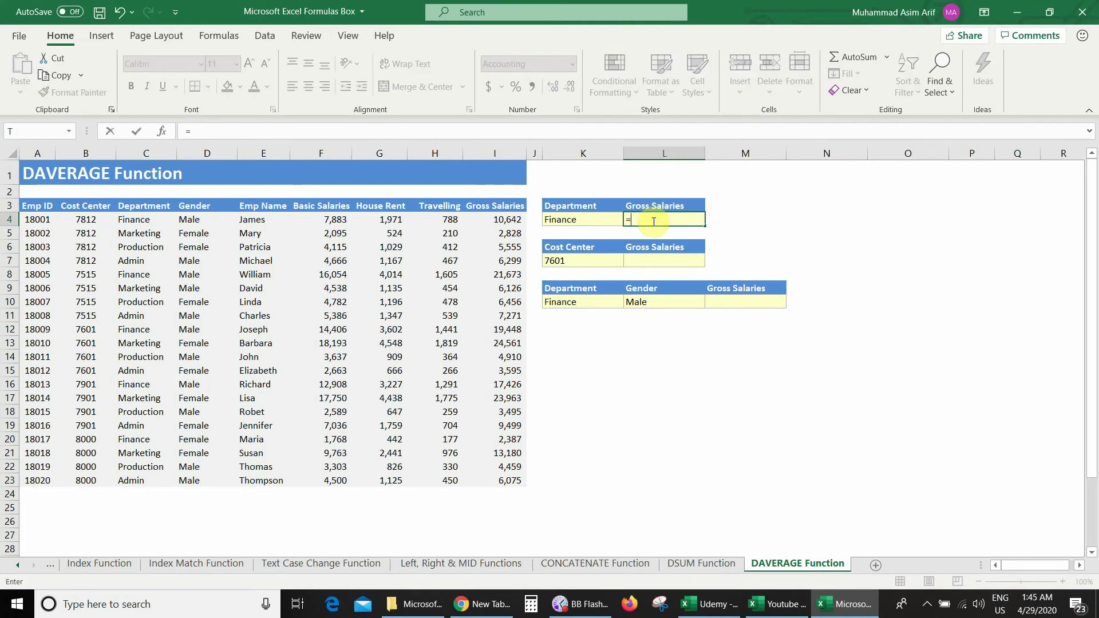
Enter a DAVERAGE formula in L4 using database A3:I23, field L3 and criteria K3:K4
{"action": "type", "text": "=de"}
{"action": "key", "text": "BackSpace"}
{"action": "type", "text": "average("}
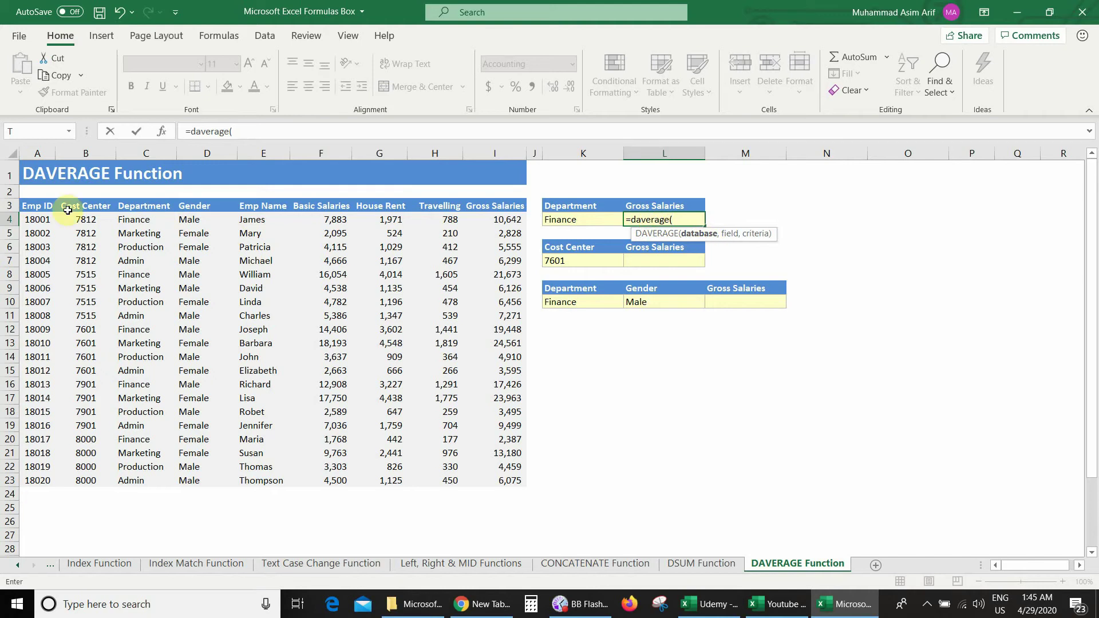
{"action": "left_click", "coordinate": [33, 206]}
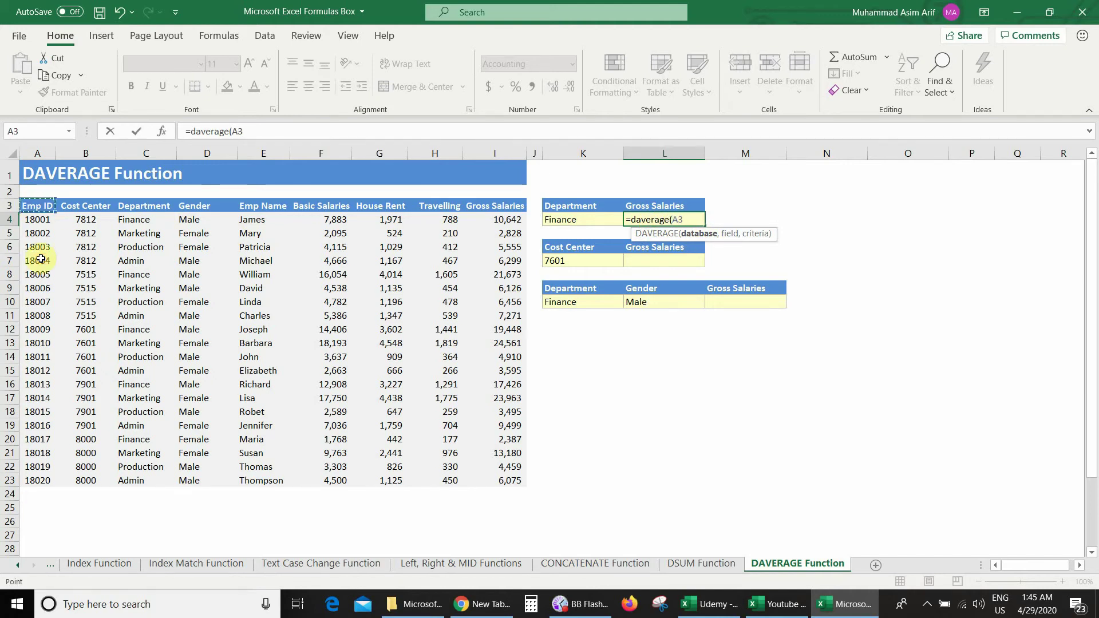
{"action": "key", "text": "ctrl+shift+Right"}
{"action": "key", "text": "ctrl+shift+Down"}
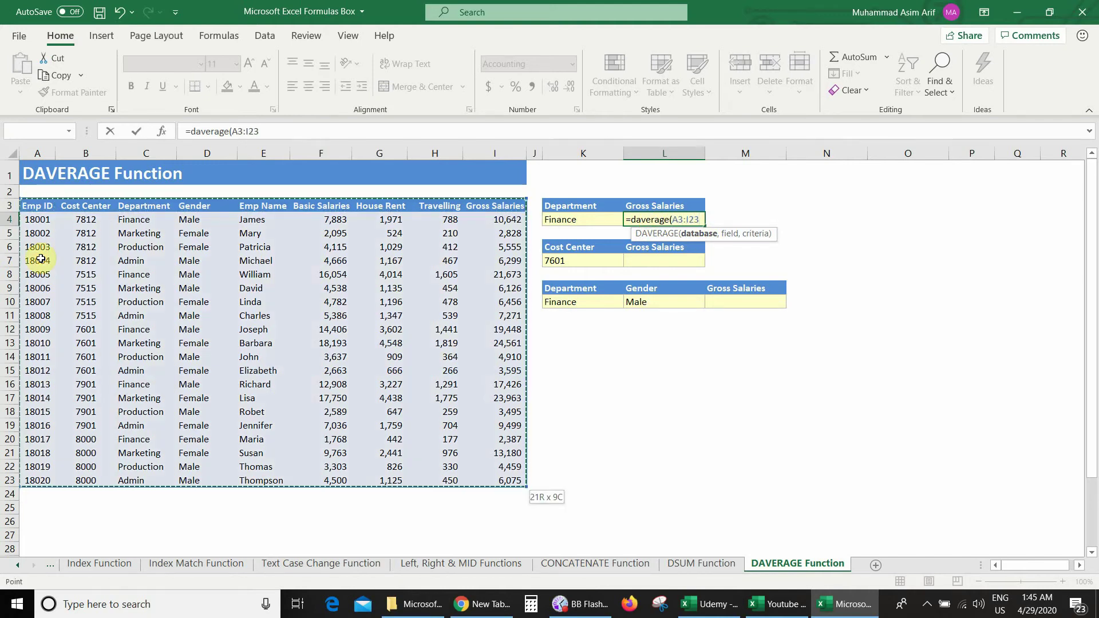
{"action": "type", "text": ","}
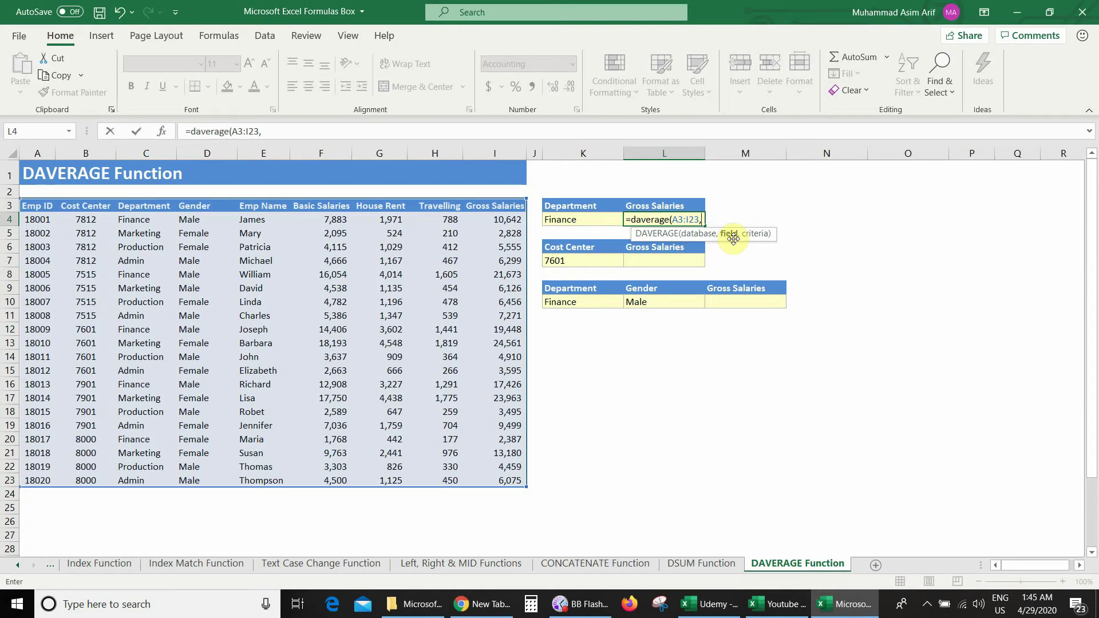
{"action": "left_click", "coordinate": [654, 203]}
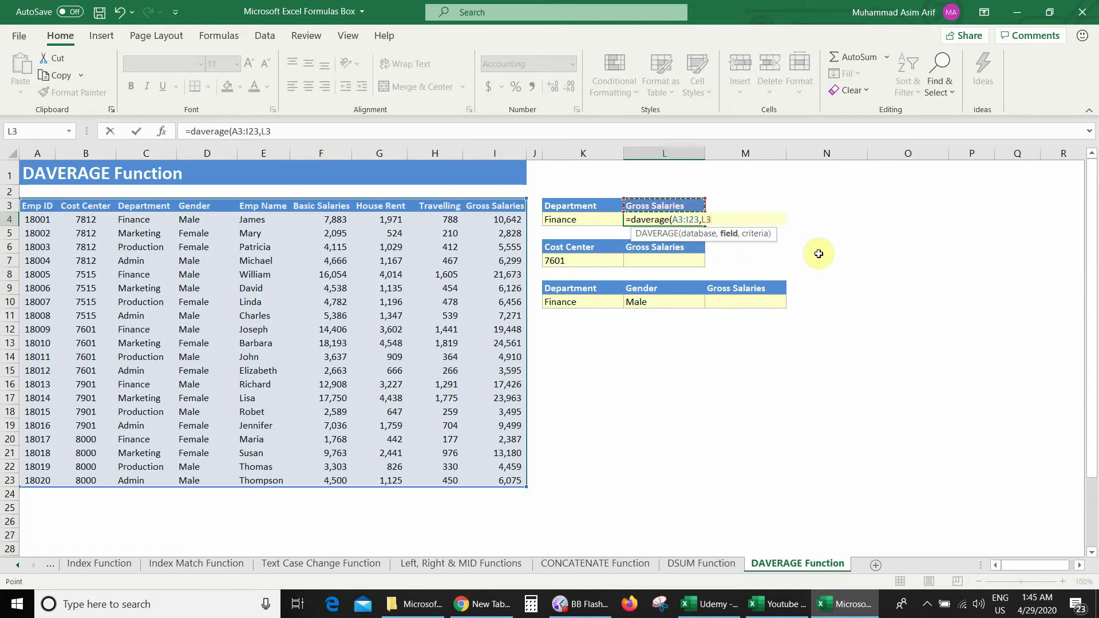
{"action": "type", "text": ","}
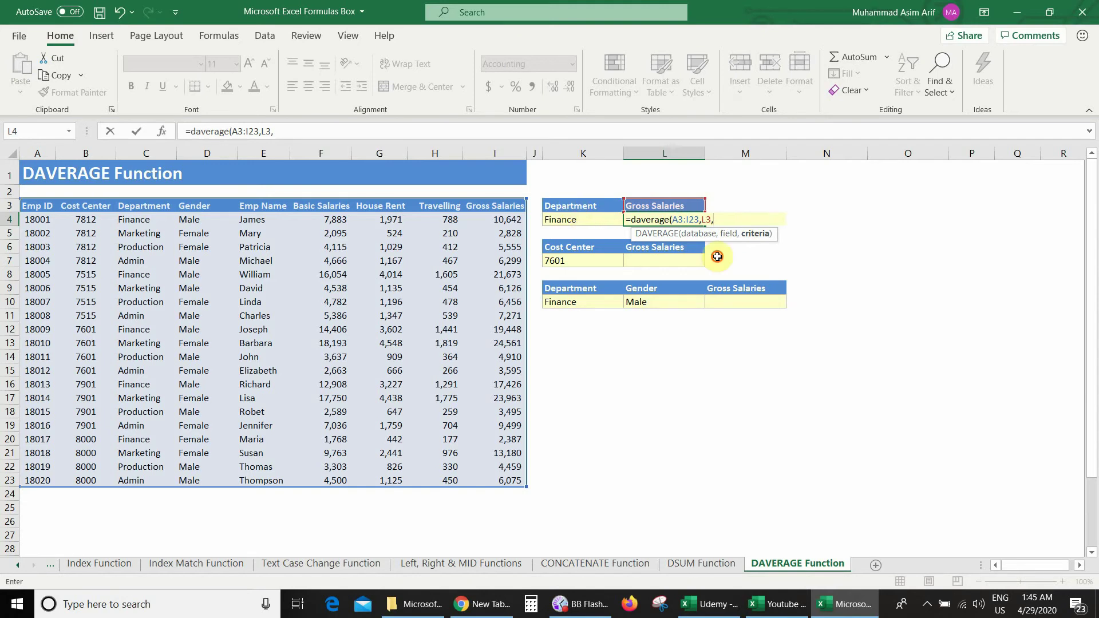
{"action": "left_click_drag", "start_coordinate": [573, 206], "coordinate": [573, 220]}
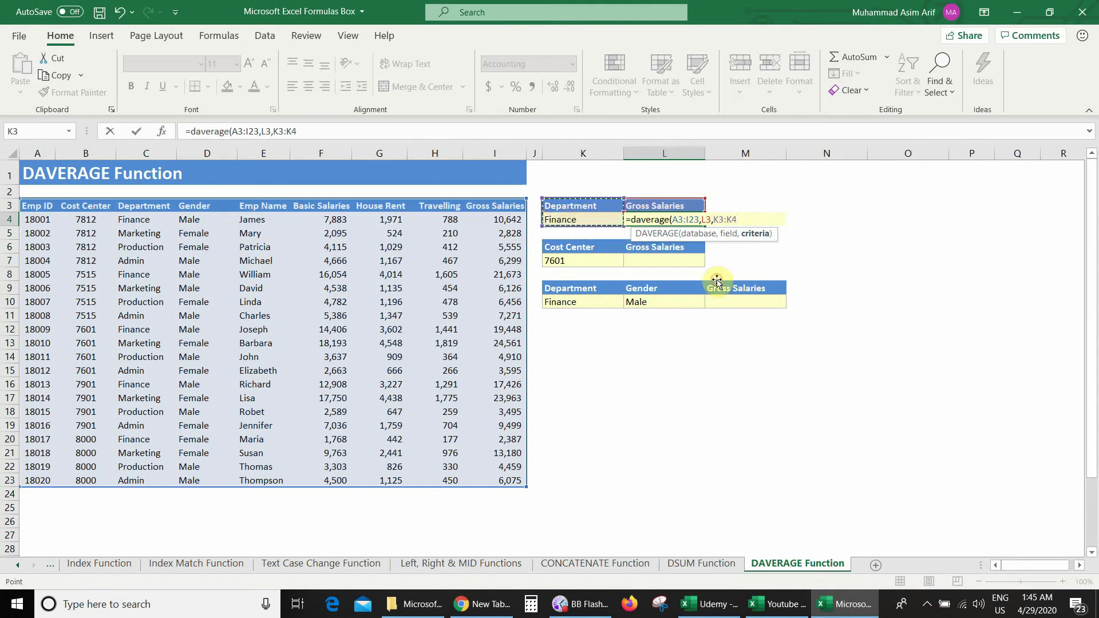
{"action": "type", "text": ")"}
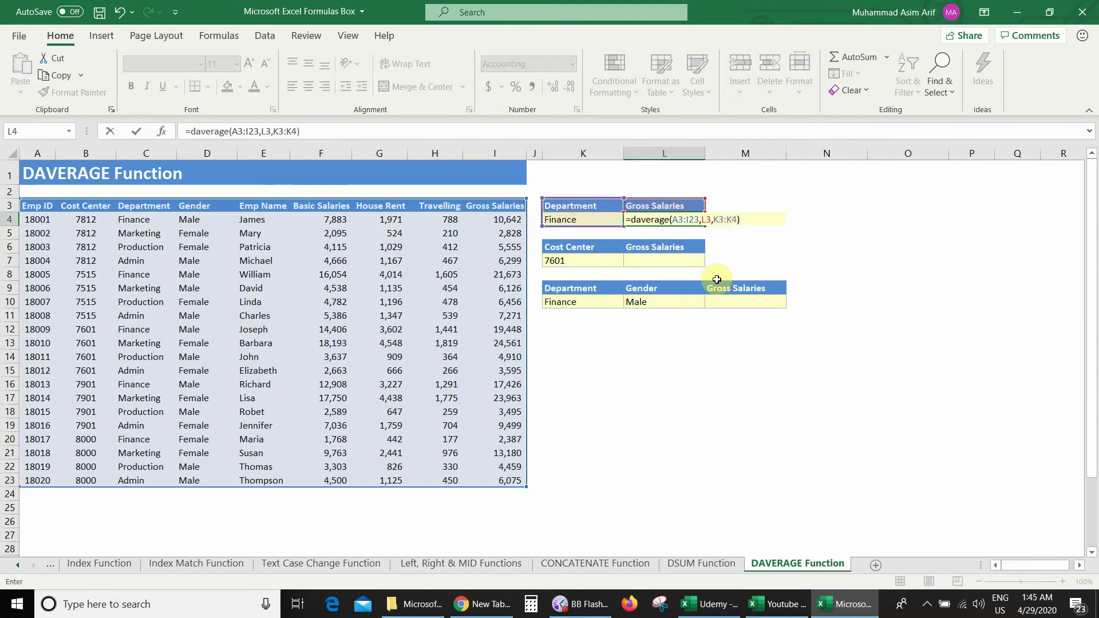
{"action": "key", "text": "Return"}
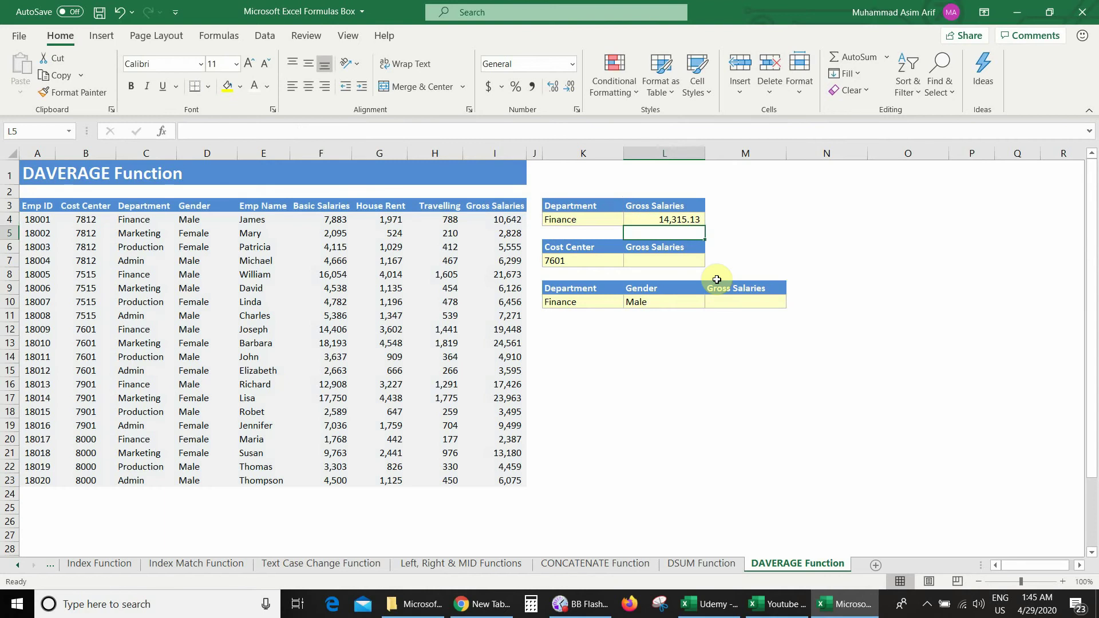
Set the department criterion in K4 to Marketing and select the average in L4
{"action": "left_click", "coordinate": [672, 219]}
{"action": "left_click", "coordinate": [611, 220]}
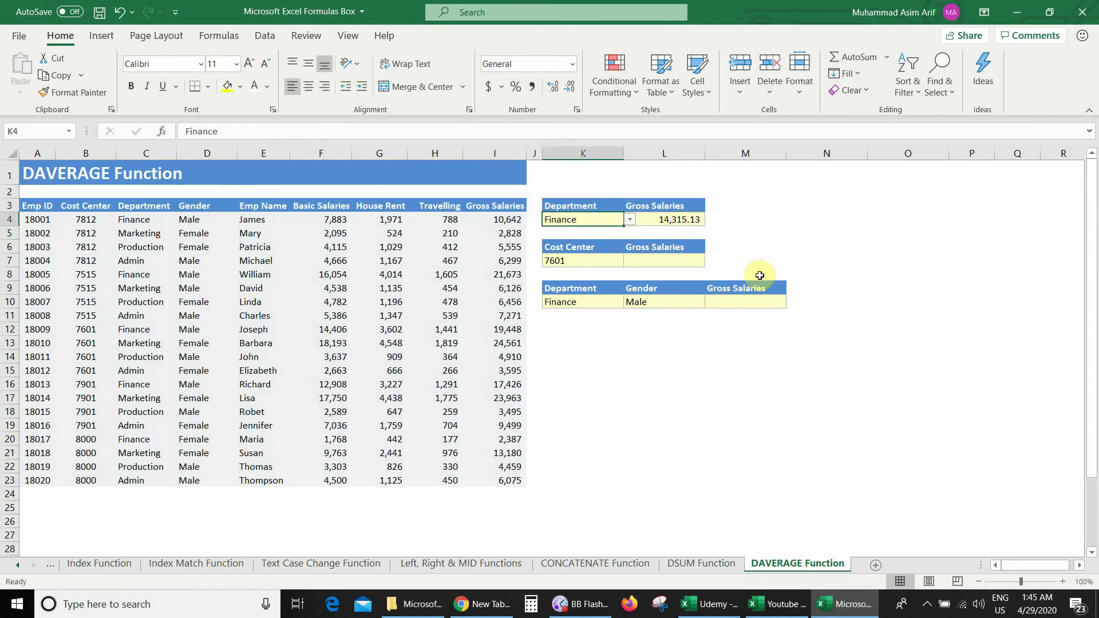
{"action": "left_click", "coordinate": [630, 220]}
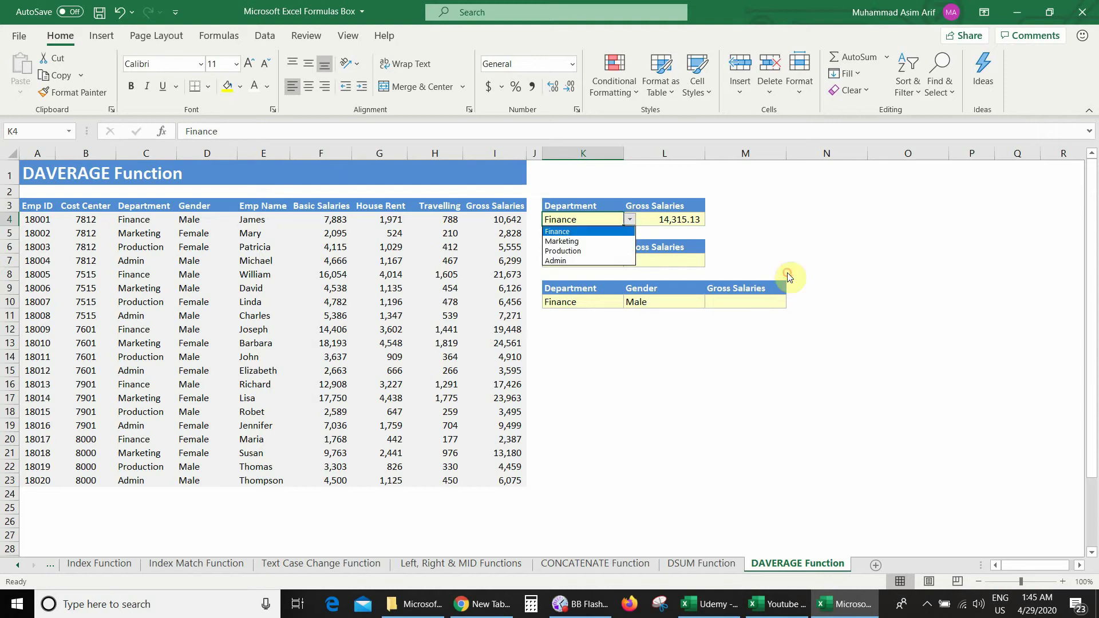
{"action": "left_click", "coordinate": [613, 241]}
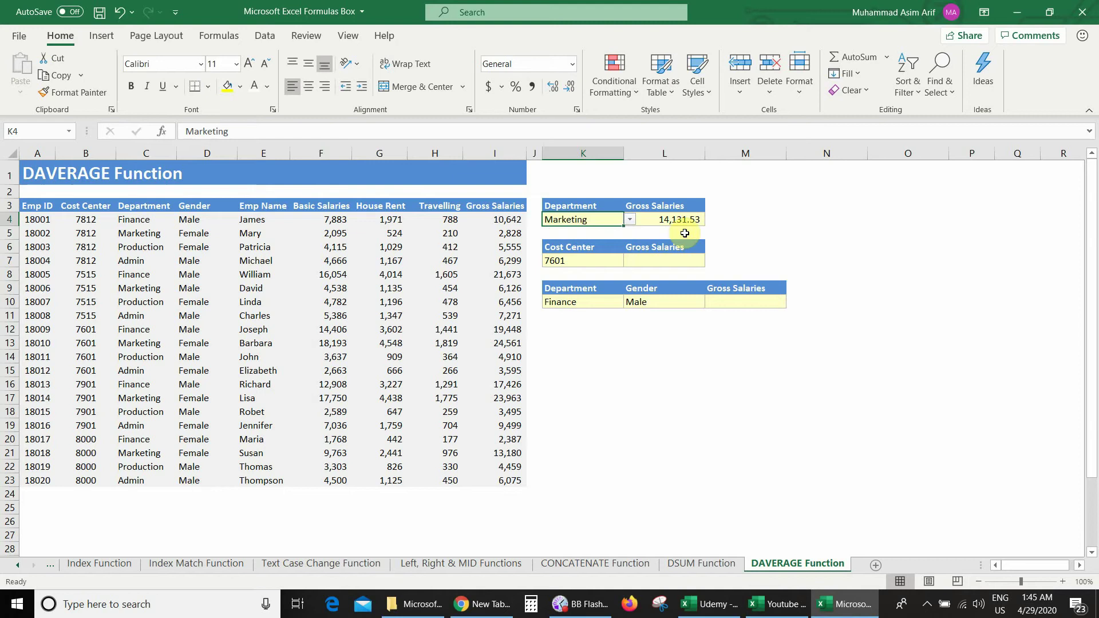
{"action": "key", "text": "Right"}
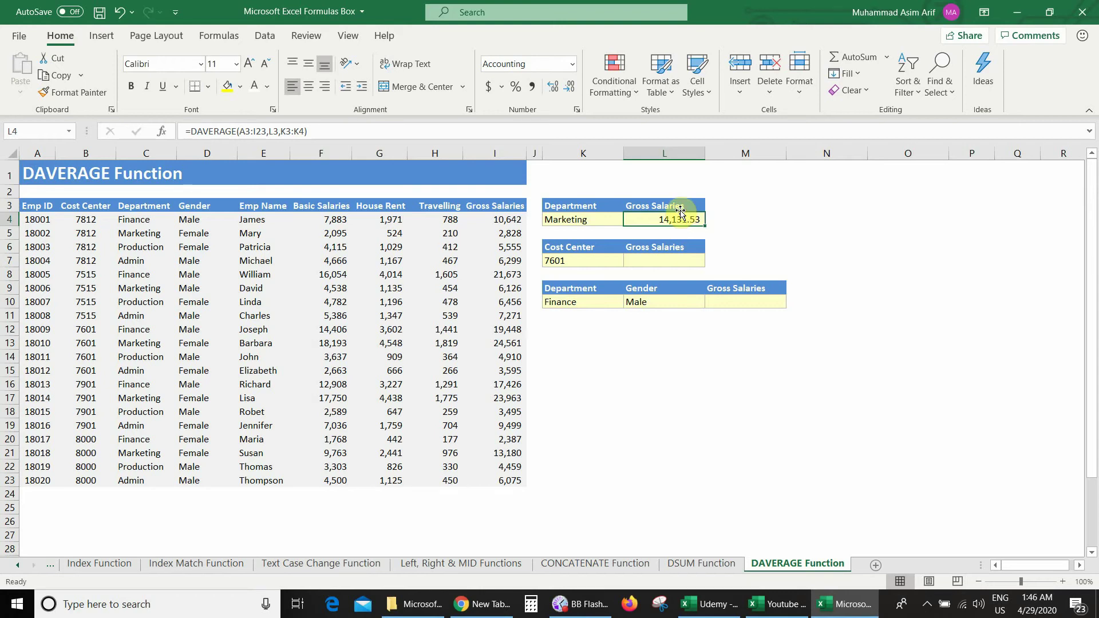
Change the averaged field in L3 first to Basic Salaries and finally to House Rent
{"action": "left_click", "coordinate": [695, 207]}
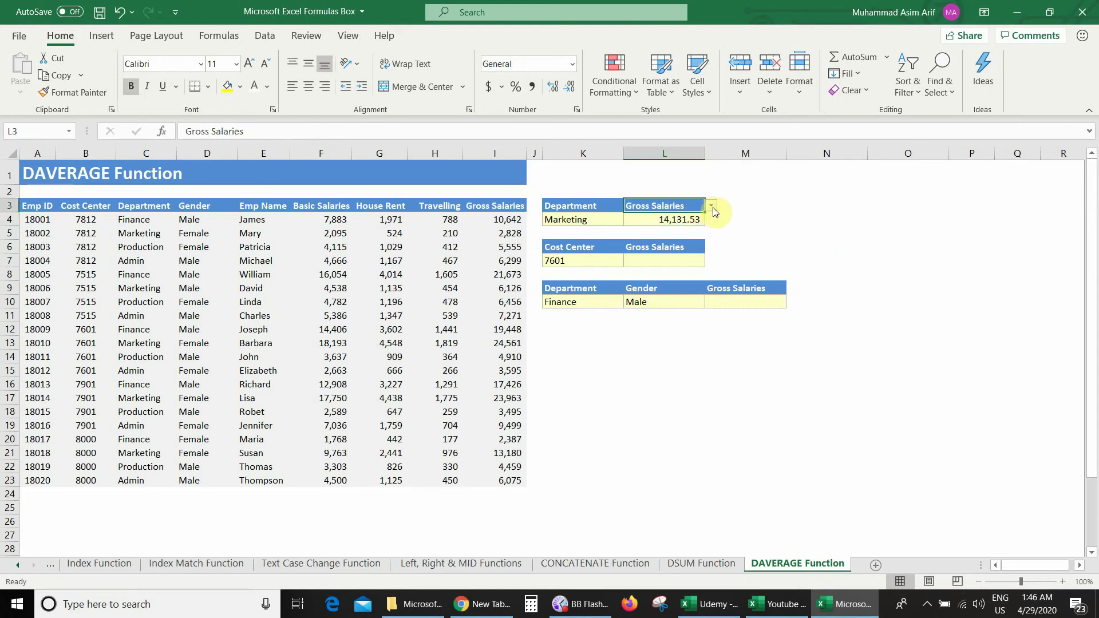
{"action": "left_click", "coordinate": [711, 207]}
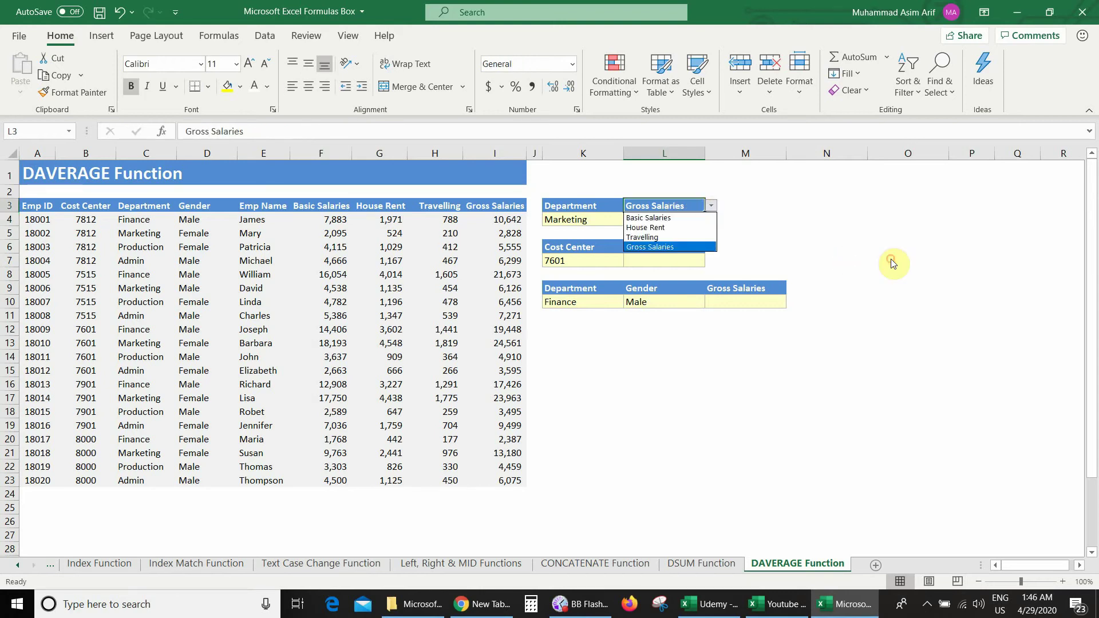
{"action": "left_click", "coordinate": [697, 219]}
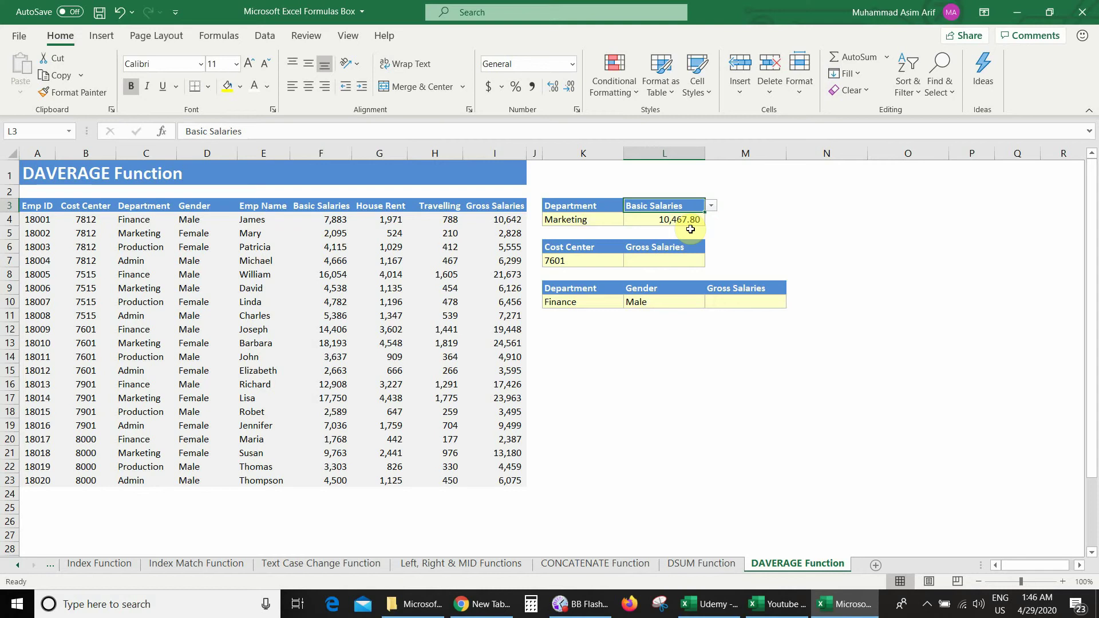
{"action": "left_click", "coordinate": [713, 206]}
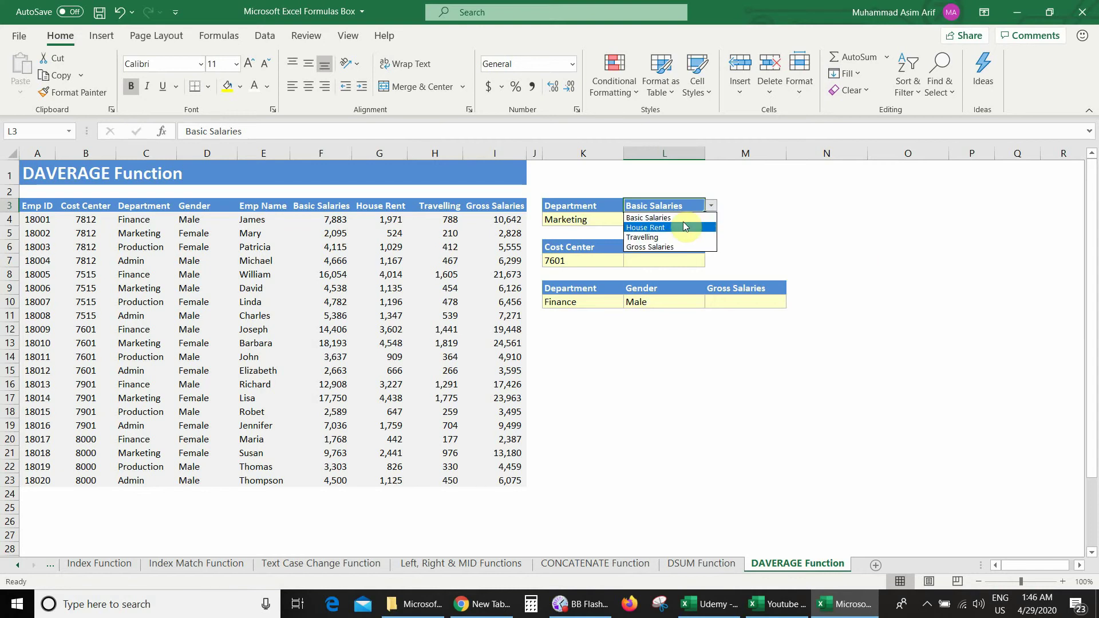
{"action": "key", "text": "Return"}
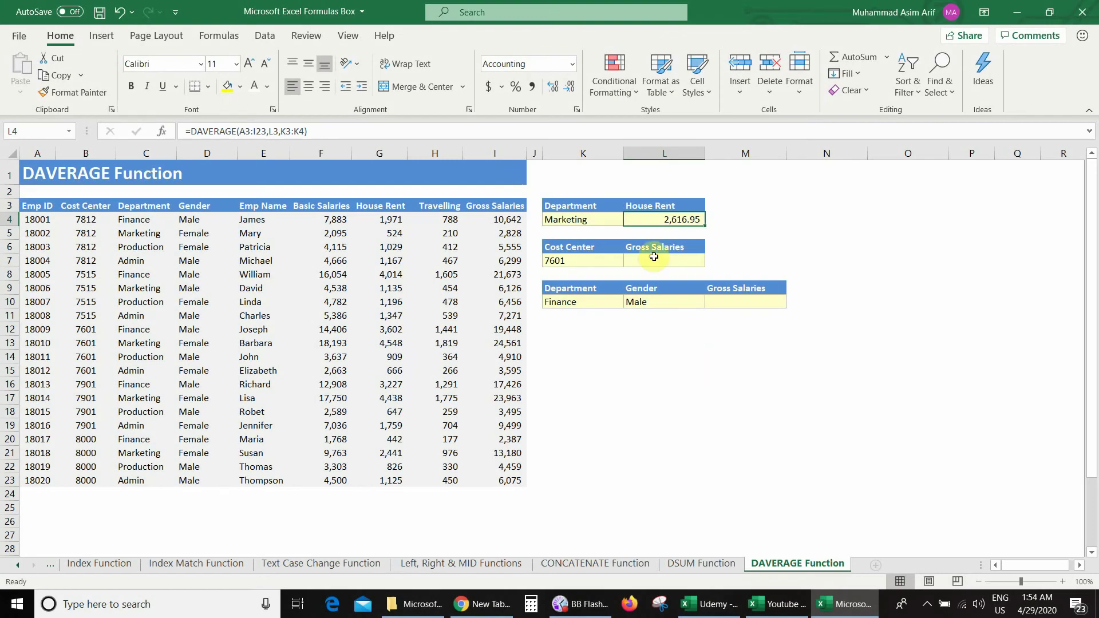
Inspect the ranges referenced by the DAVERAGE formula in L4
{"action": "key", "text": "F2"}
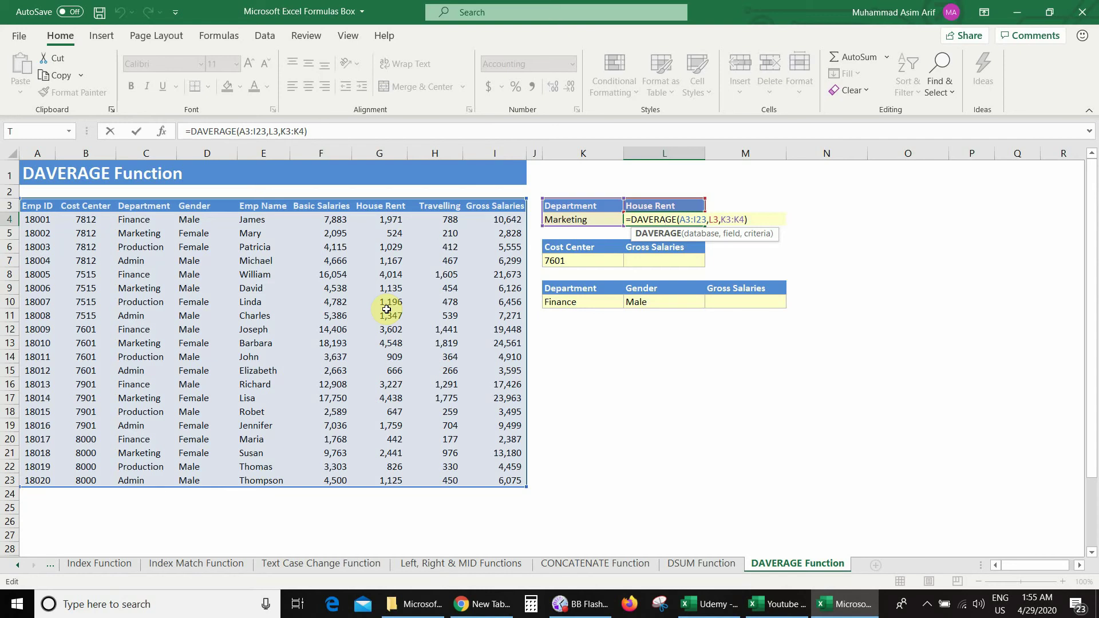
{"action": "key", "text": "Return"}
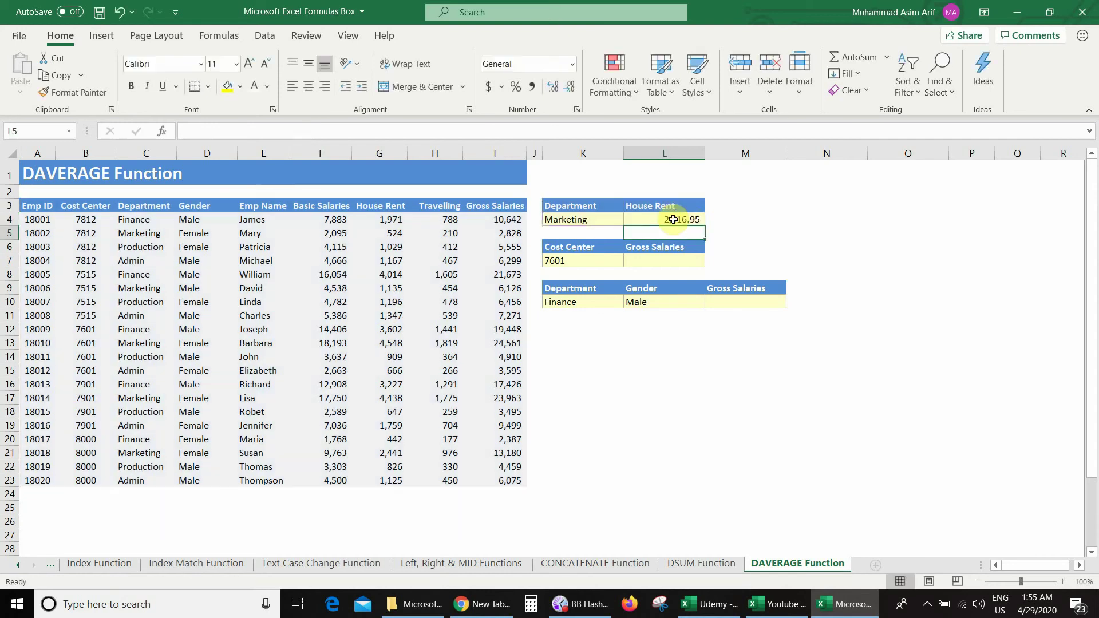
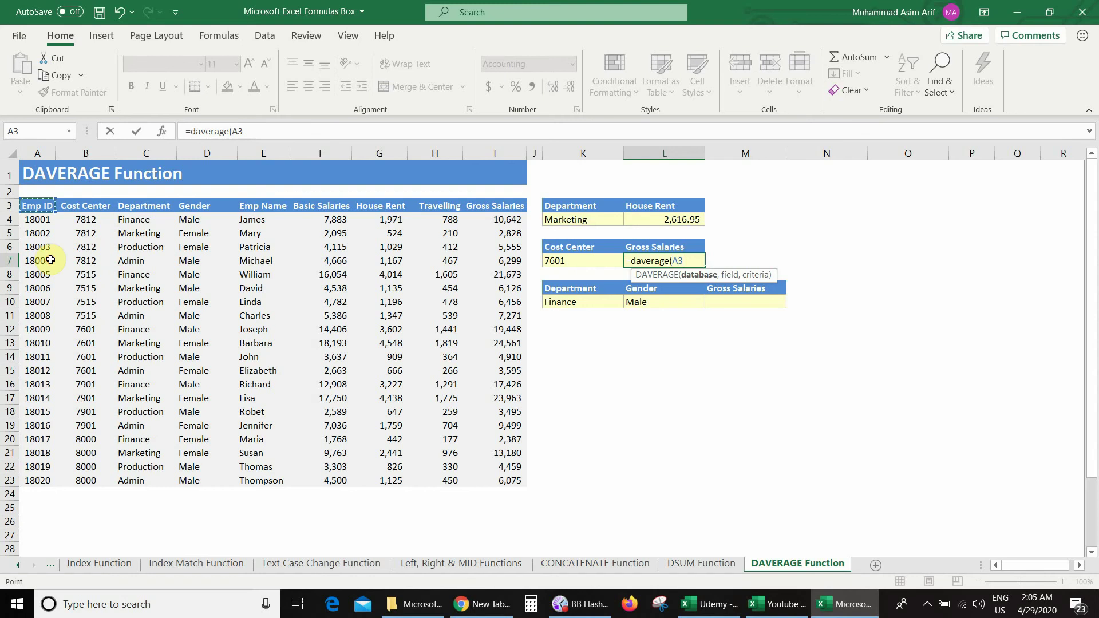
Complete the DAVERAGE formula in L7 with database A3:I23, field L6 and criteria K6:K7
{"action": "key", "text": "ctrl+shift+Right"}
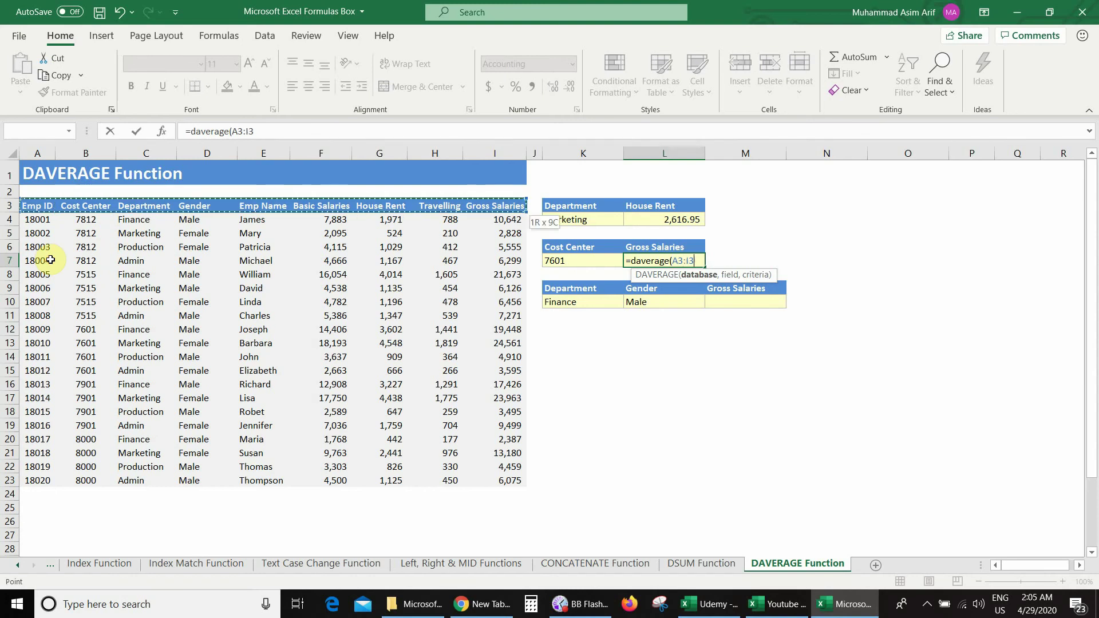
{"action": "key", "text": "ctrl+shift+Down"}
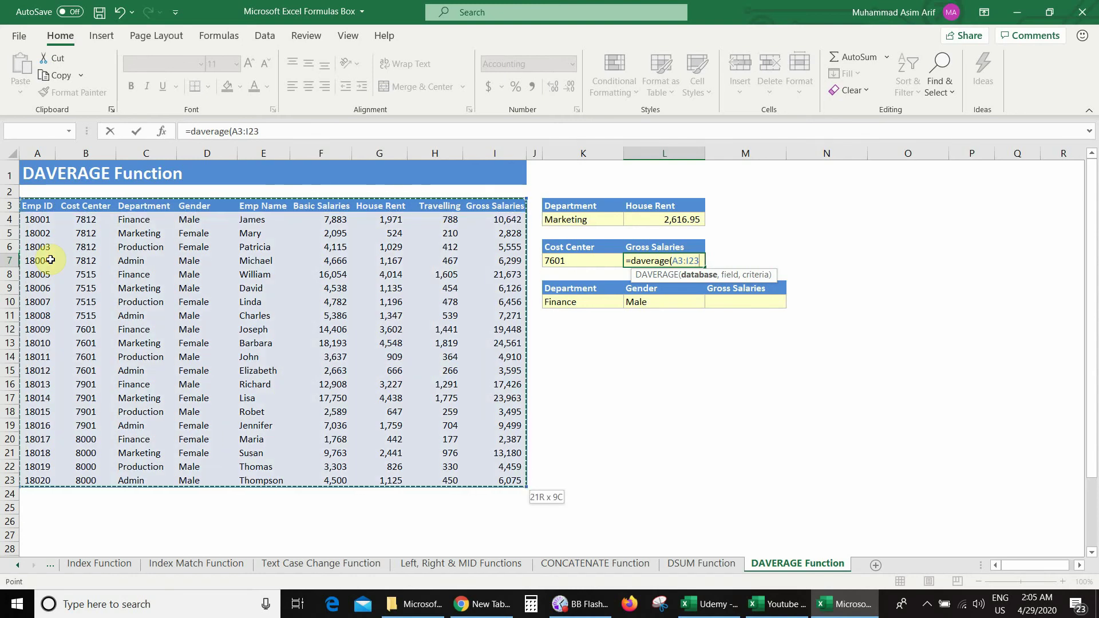
{"action": "type", "text": ","}
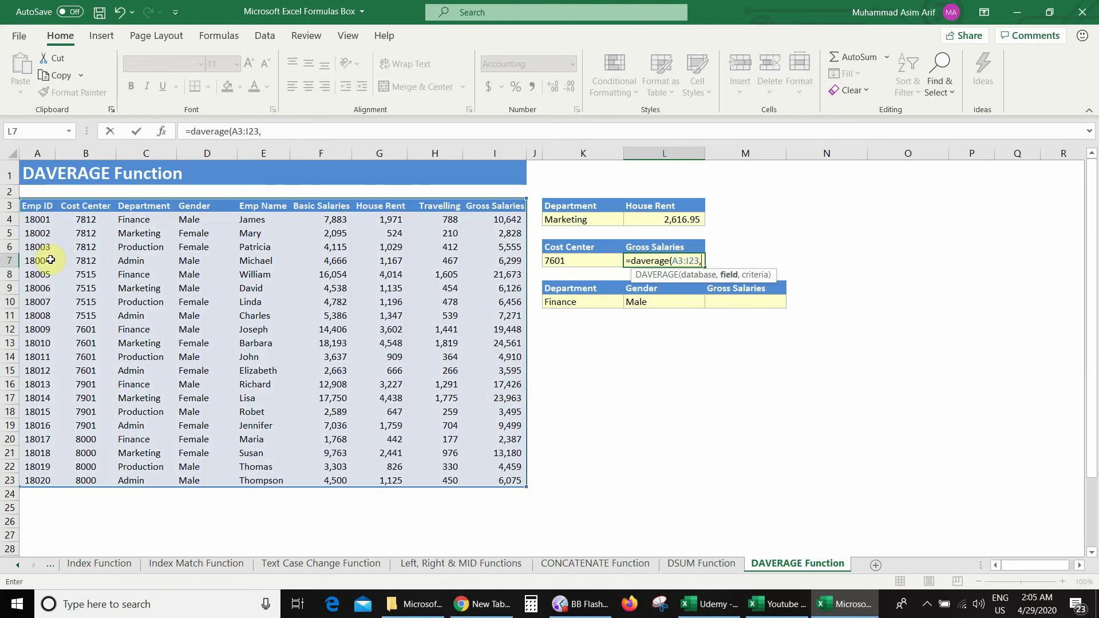
{"action": "left_click", "coordinate": [657, 239]}
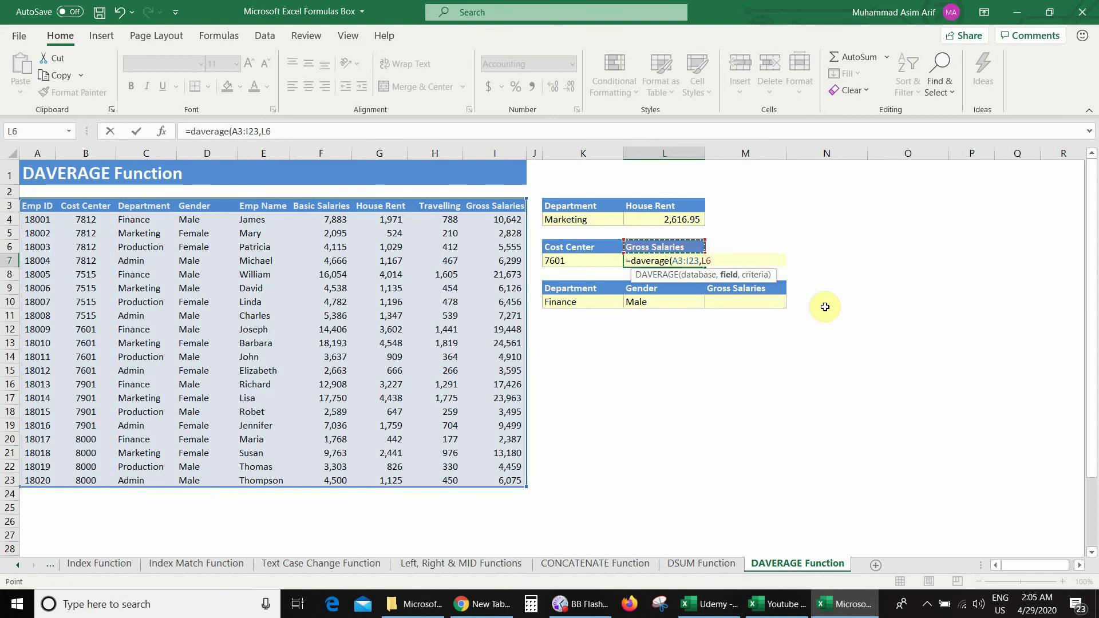
{"action": "type", "text": ","}
{"action": "left_click_drag", "start_coordinate": [590, 246], "coordinate": [590, 260]}
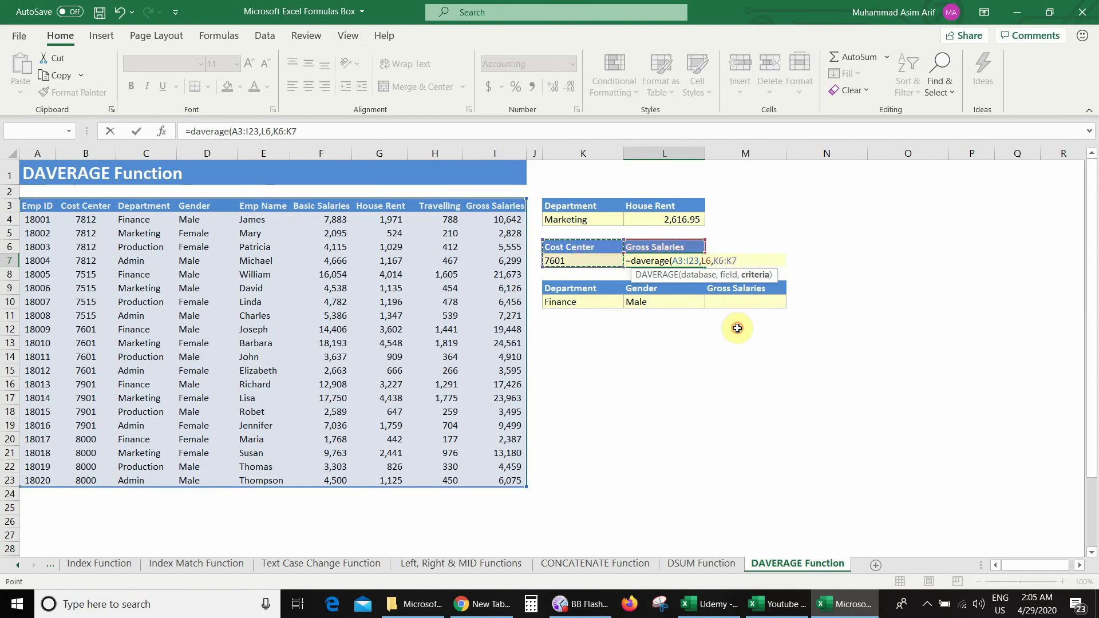
{"action": "type", "text": ")"}
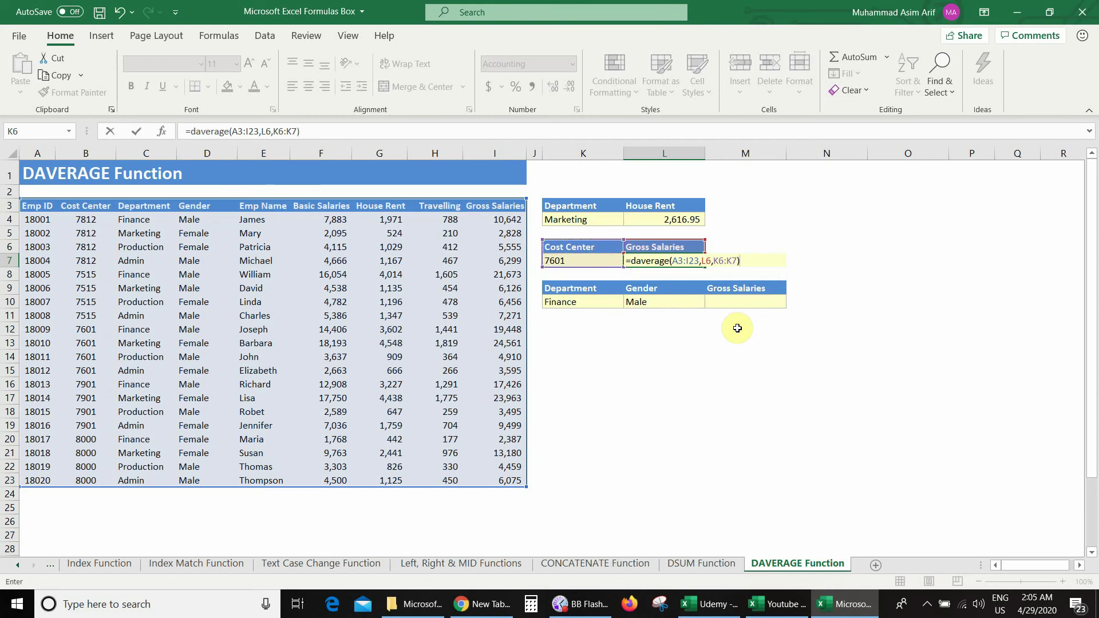
{"action": "key", "text": "Return"}
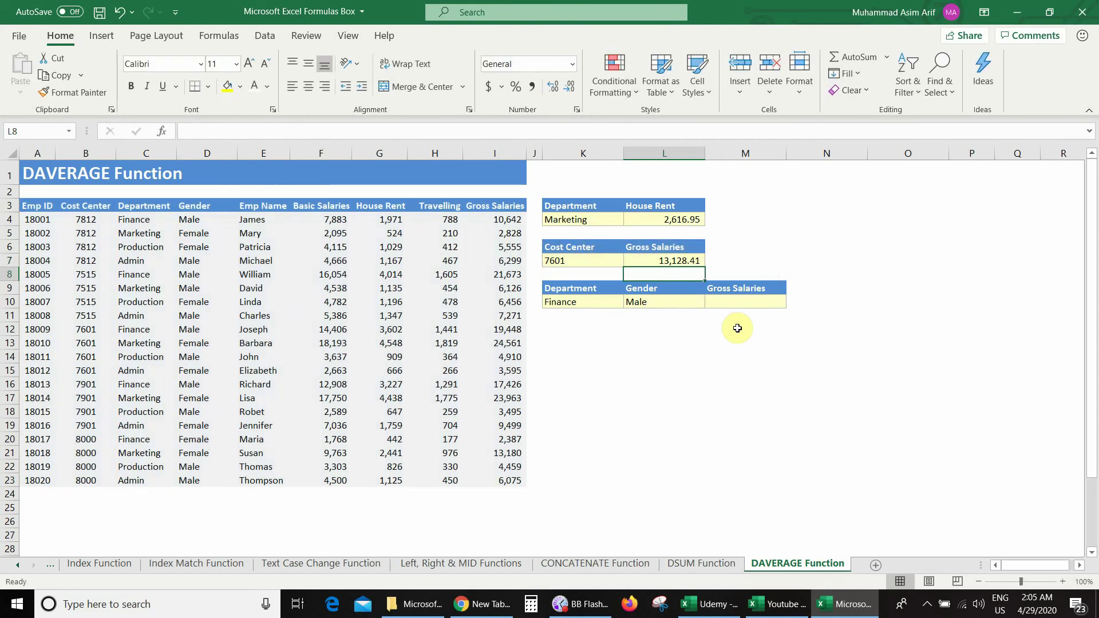
Set the cost center criterion in K7 to 7515
{"action": "left_click", "coordinate": [585, 261]}
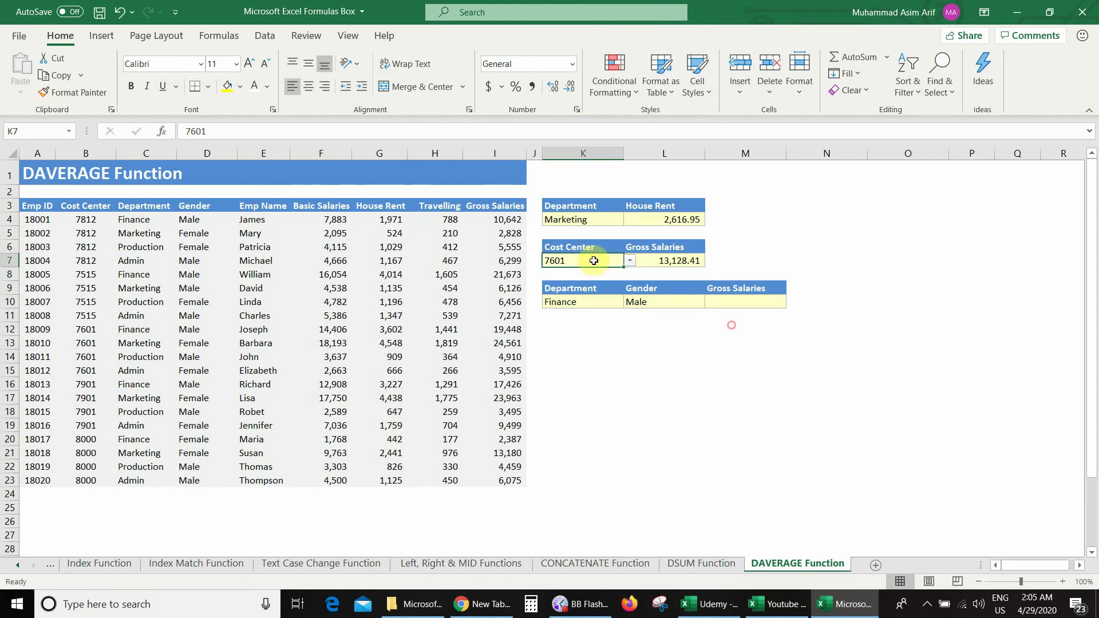
{"action": "left_click", "coordinate": [630, 261]}
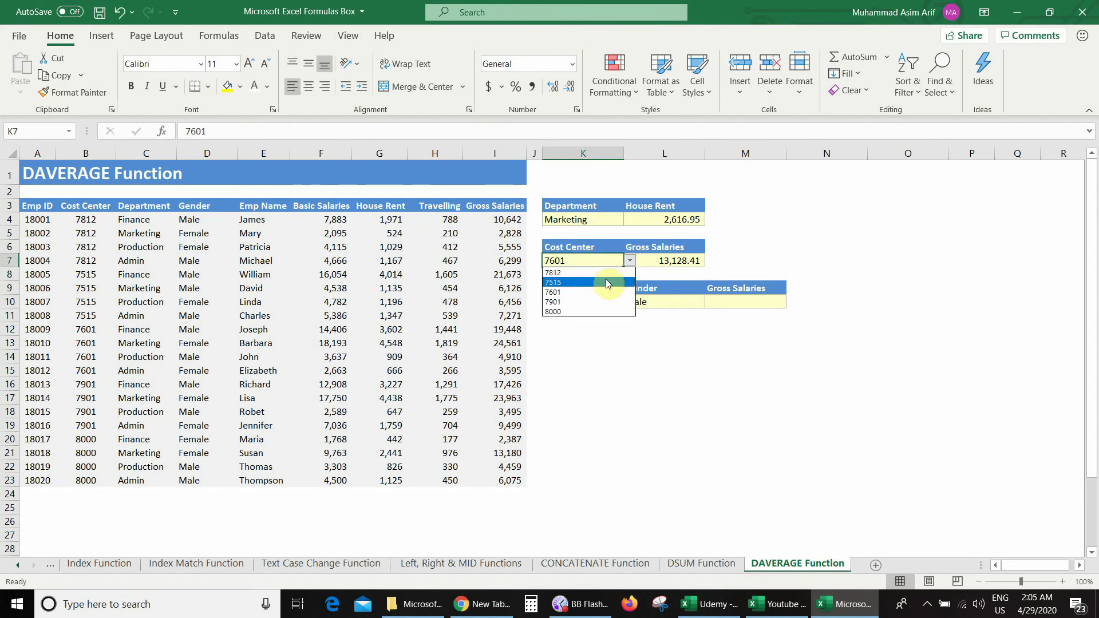
{"action": "left_click", "coordinate": [606, 280]}
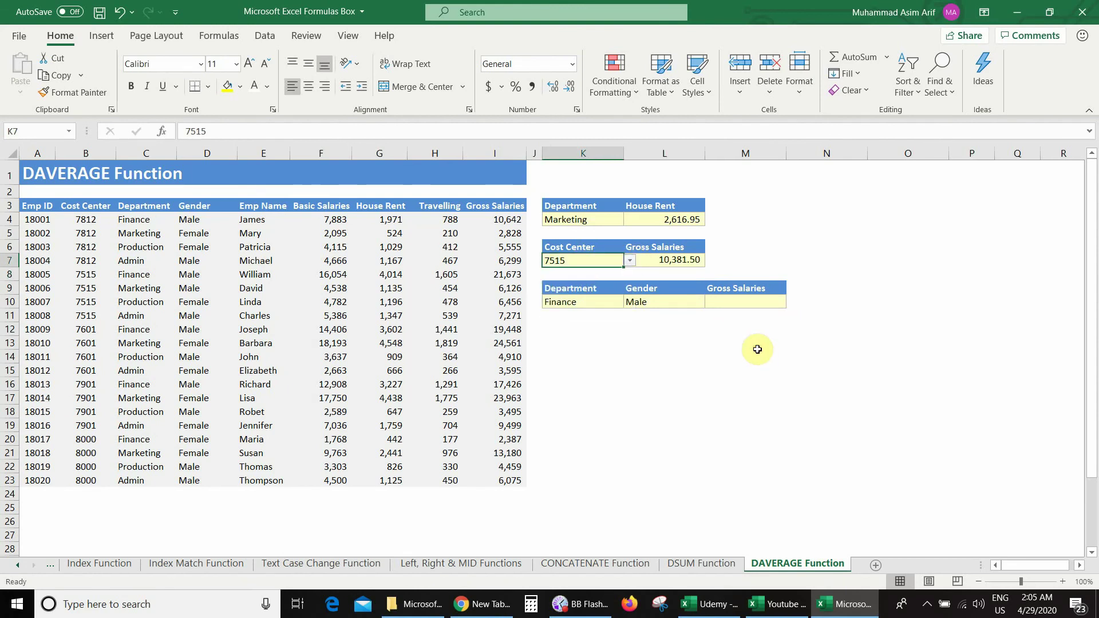
Change the averaged field in L6 first to House Rent and finally to Travelling
{"action": "left_click", "coordinate": [665, 246]}
{"action": "left_click", "coordinate": [711, 247]}
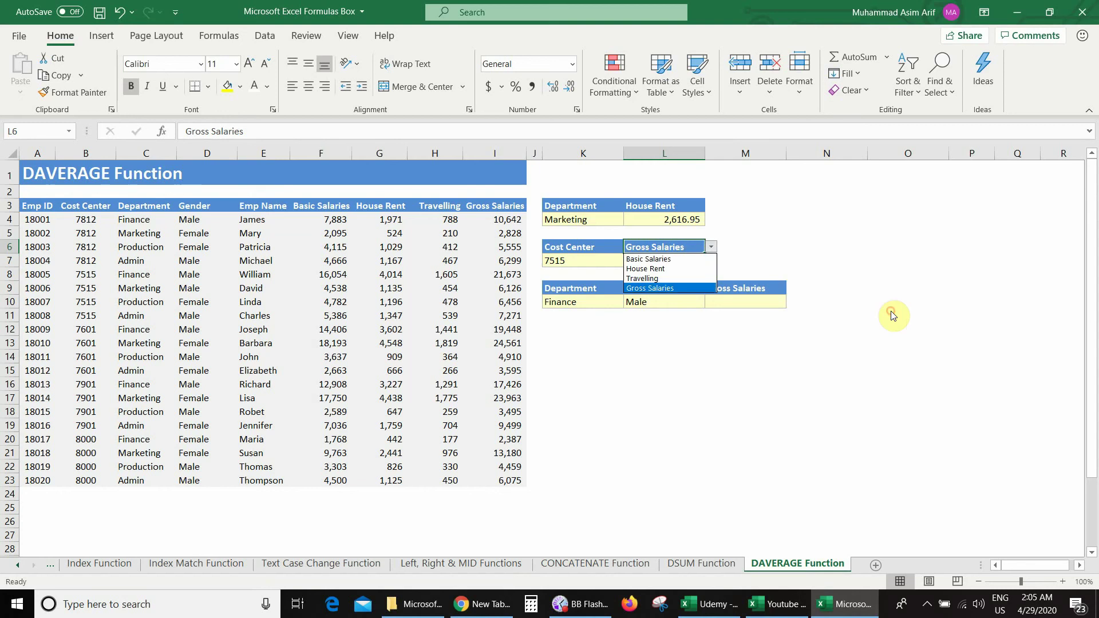
{"action": "left_click", "coordinate": [695, 271]}
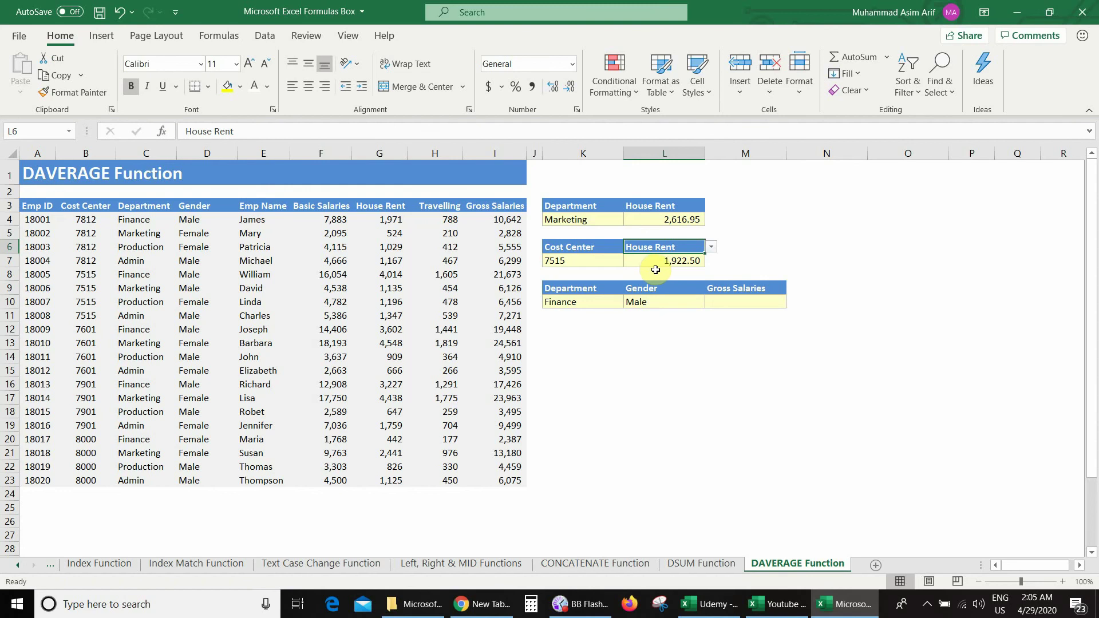
{"action": "left_click", "coordinate": [711, 247]}
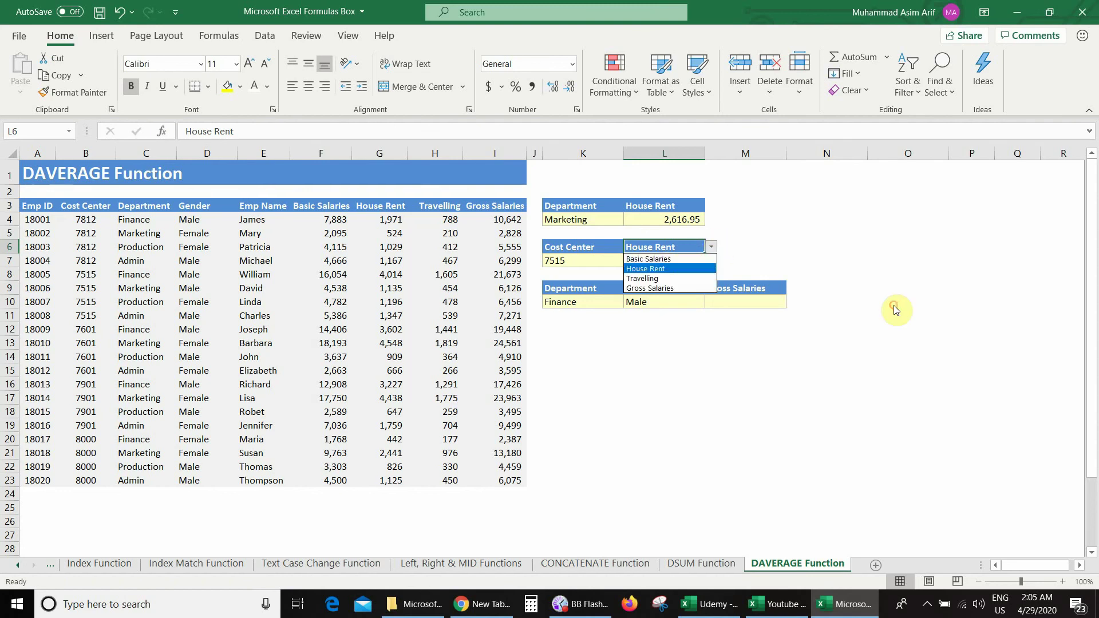
{"action": "left_click", "coordinate": [688, 277]}
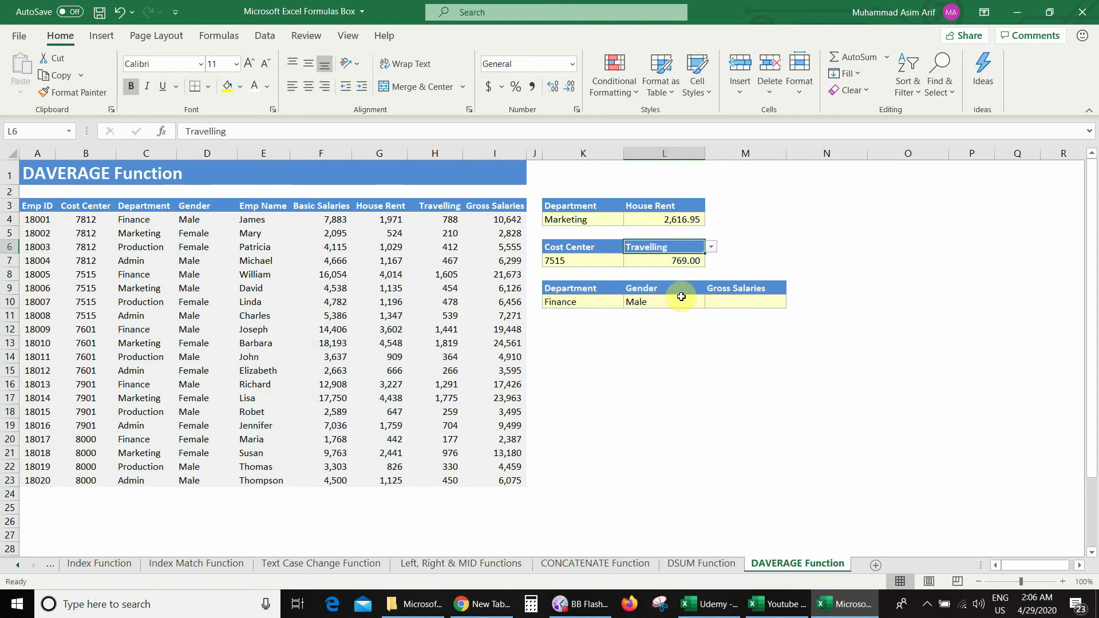
Start a DAVERAGE formula in M10 with the employee table A3:I23 as its database argument
{"action": "left_click", "coordinate": [742, 302]}
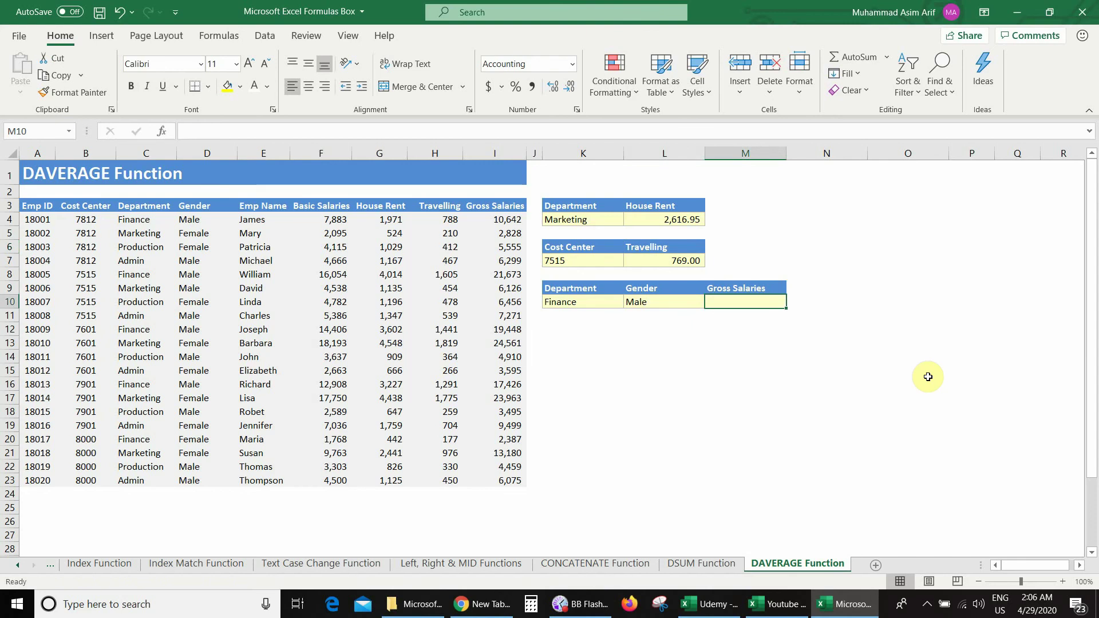
{"action": "type", "text": "=a"}
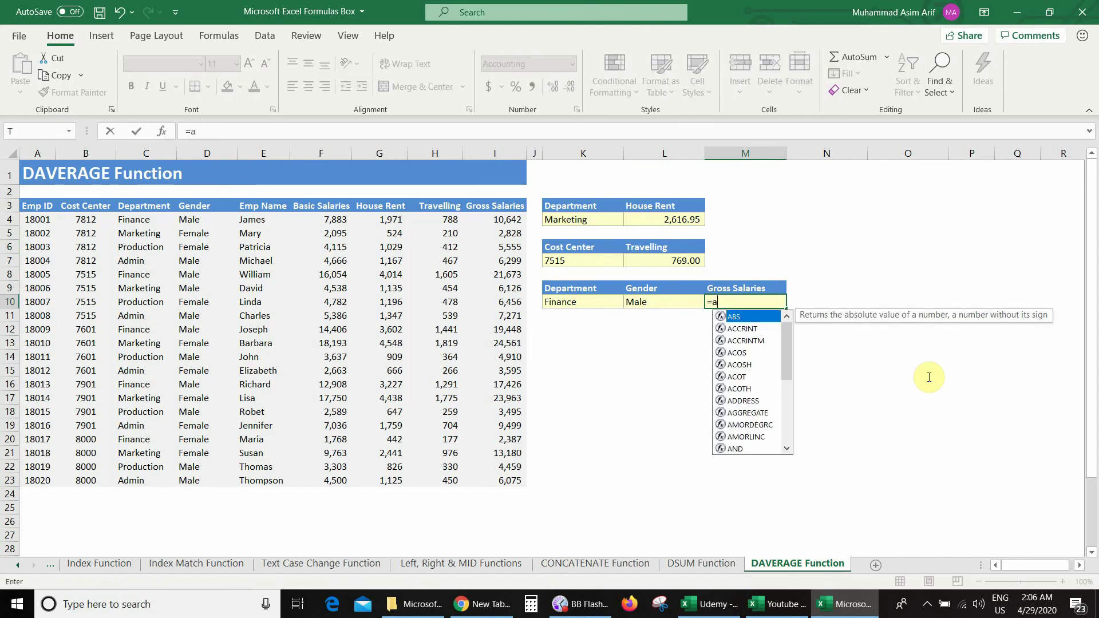
{"action": "key", "text": "BackSpace"}
{"action": "type", "text": "d"}
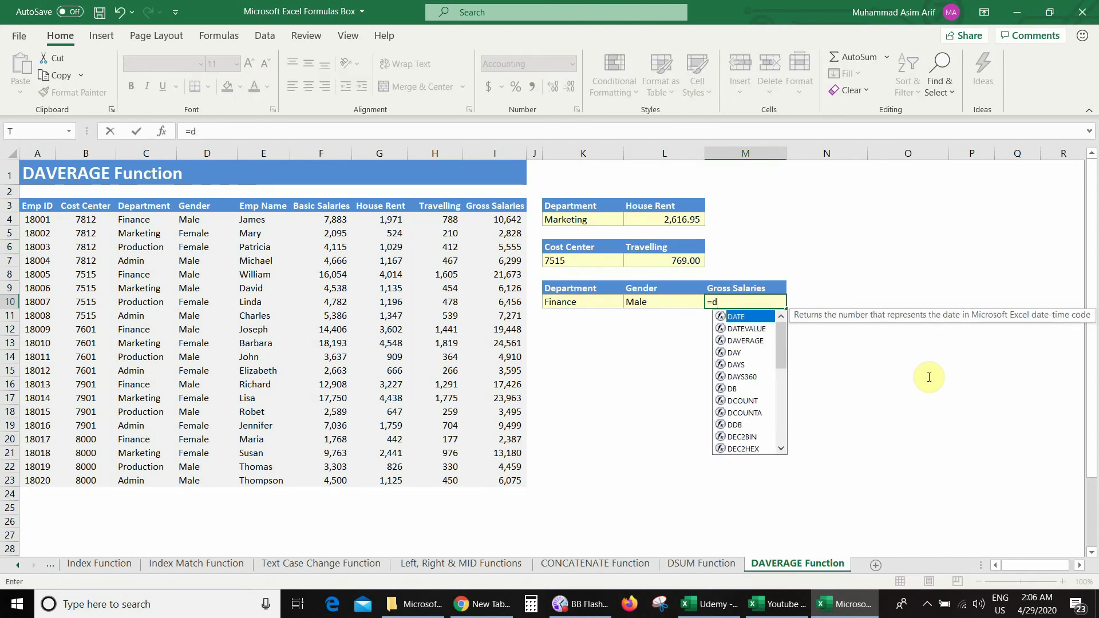
{"action": "type", "text": "average("}
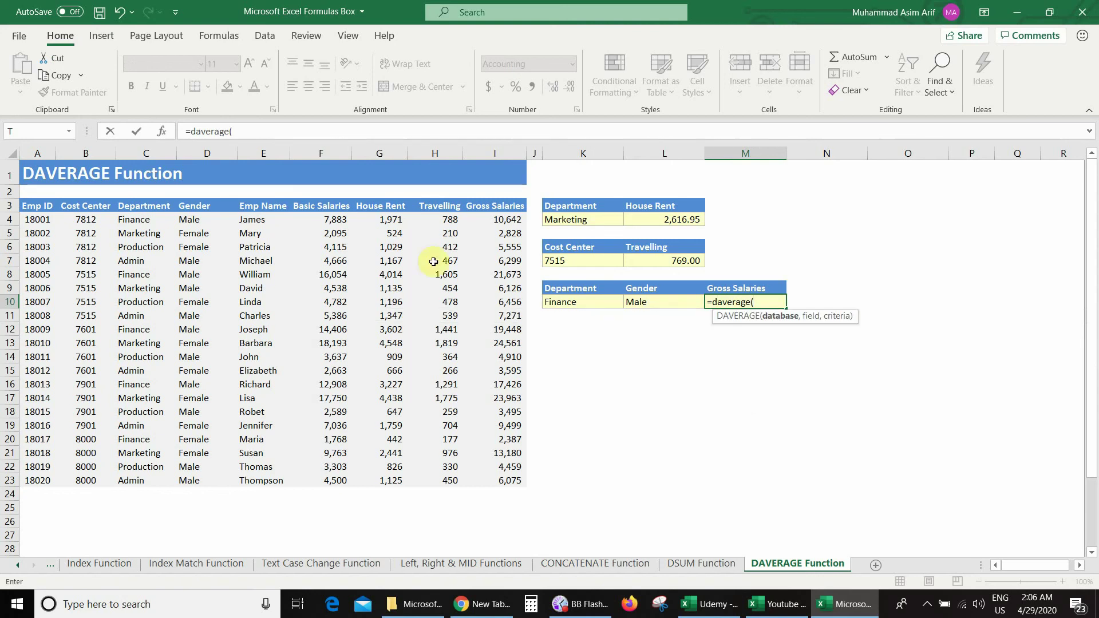
{"action": "left_click", "coordinate": [33, 207]}
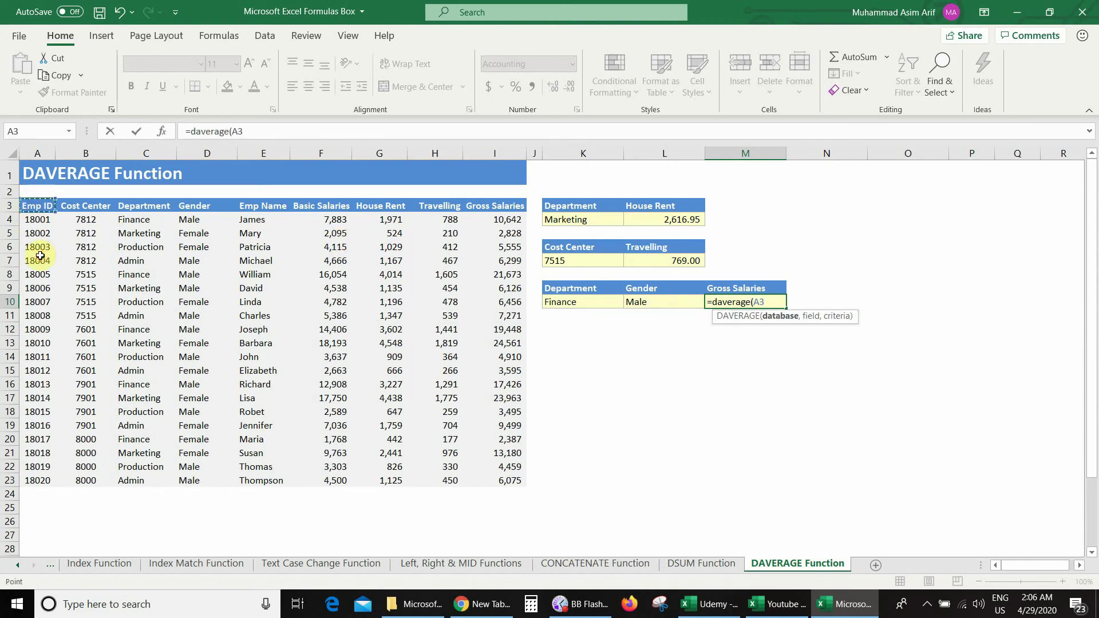
{"action": "key", "text": "ctrl+shift+Right"}
{"action": "key", "text": "ctrl+shift+Down"}
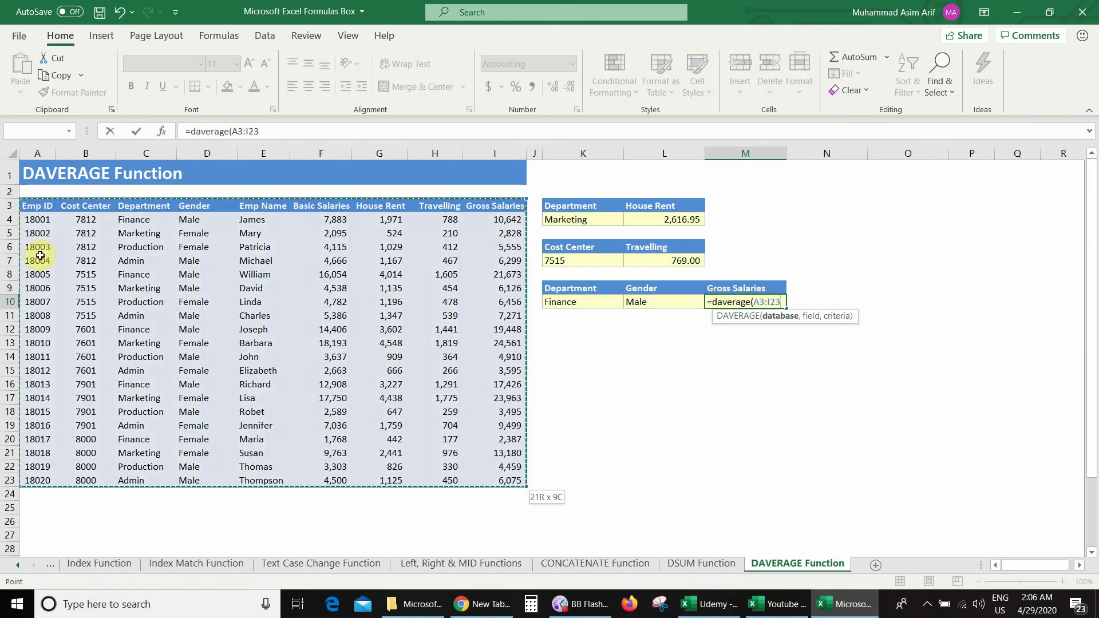
{"action": "type", "text": ","}
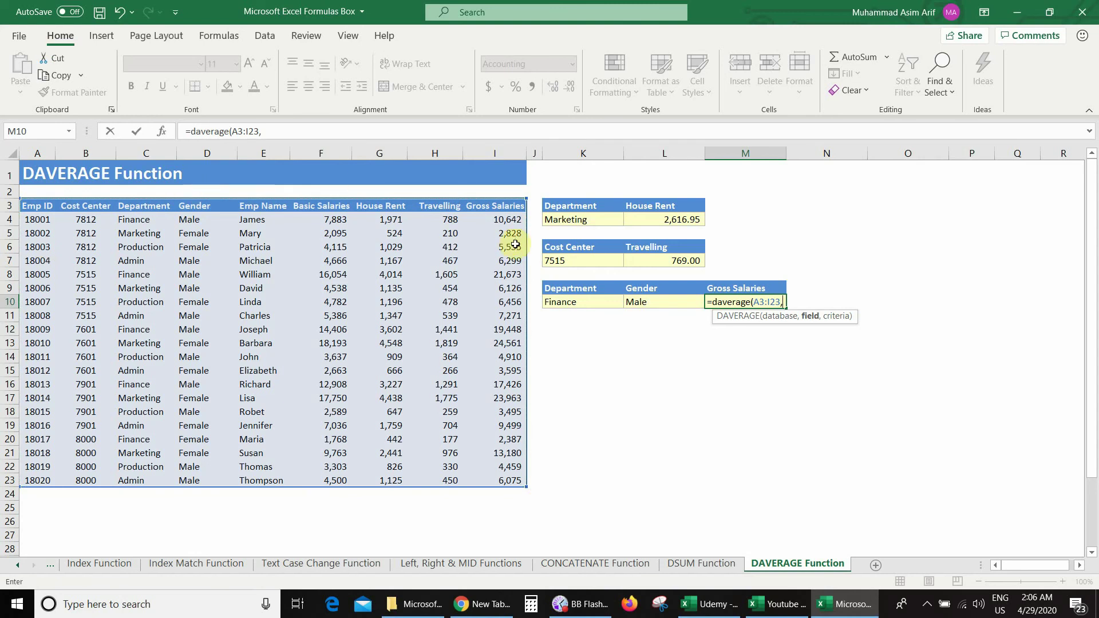
Complete the M10 formula with field M9 and the two-column criteria range K9:L10
{"action": "left_click", "coordinate": [712, 287]}
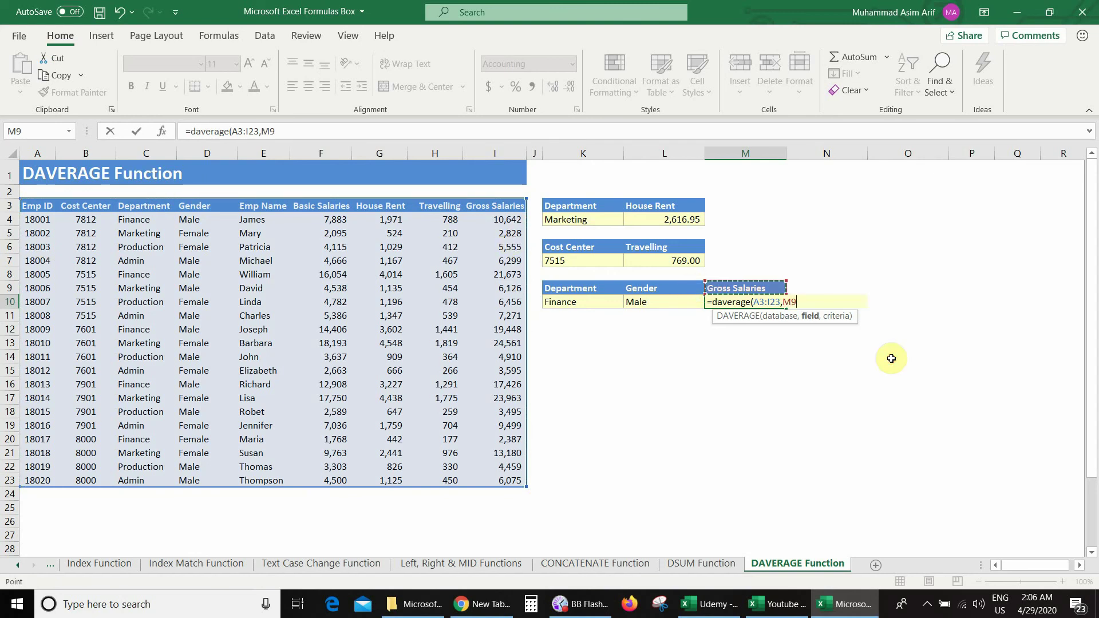
{"action": "type", "text": ","}
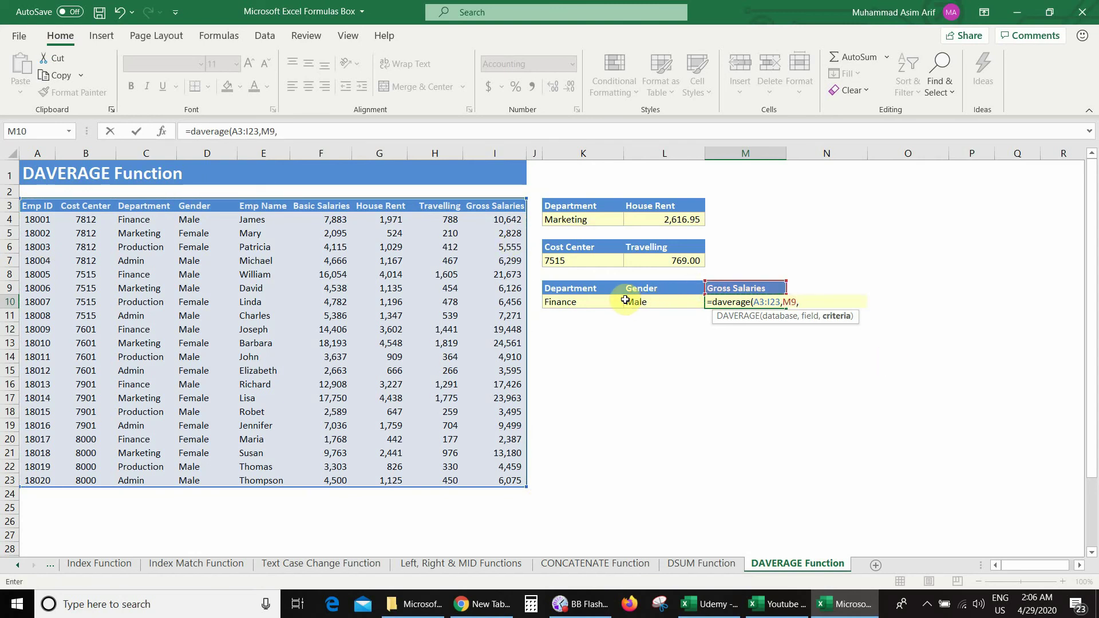
{"action": "left_click_drag", "start_coordinate": [587, 288], "coordinate": [634, 300]}
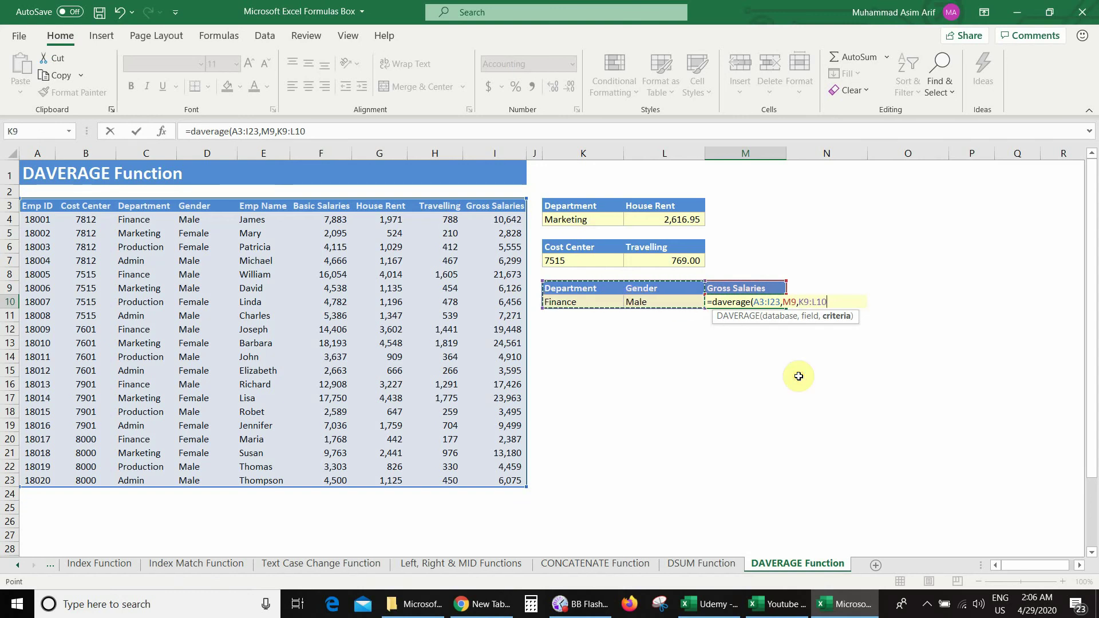
{"action": "type", "text": ")"}
{"action": "key", "text": "Return"}
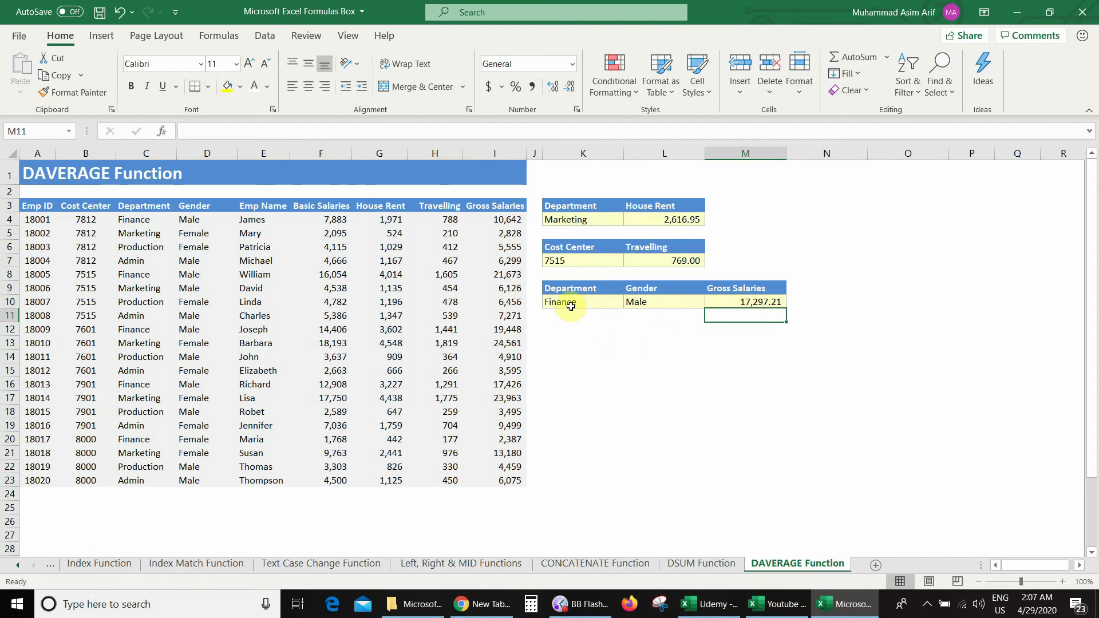
Set the gender criterion in L10 to Female and the department criterion in K10 to Production
{"action": "left_click", "coordinate": [653, 301]}
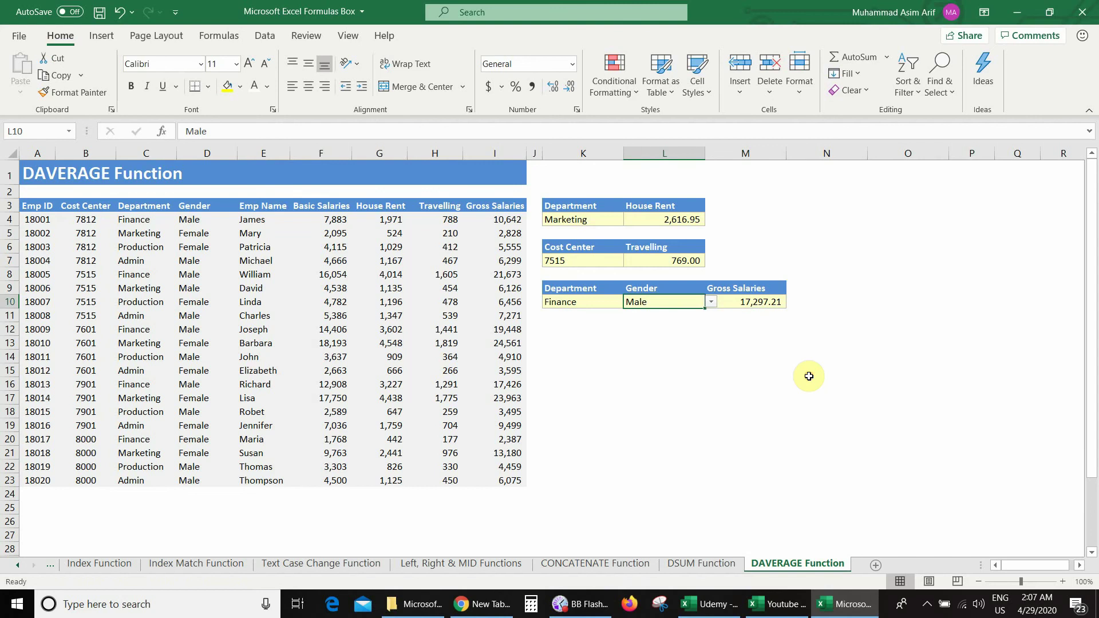
{"action": "left_click", "coordinate": [712, 300]}
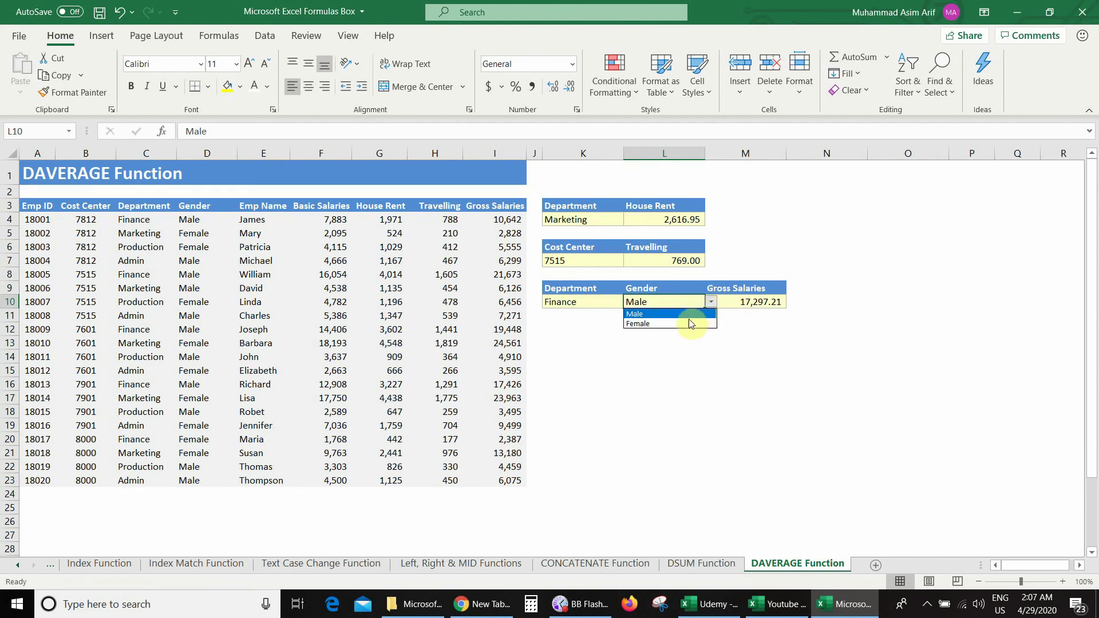
{"action": "key", "text": "Return"}
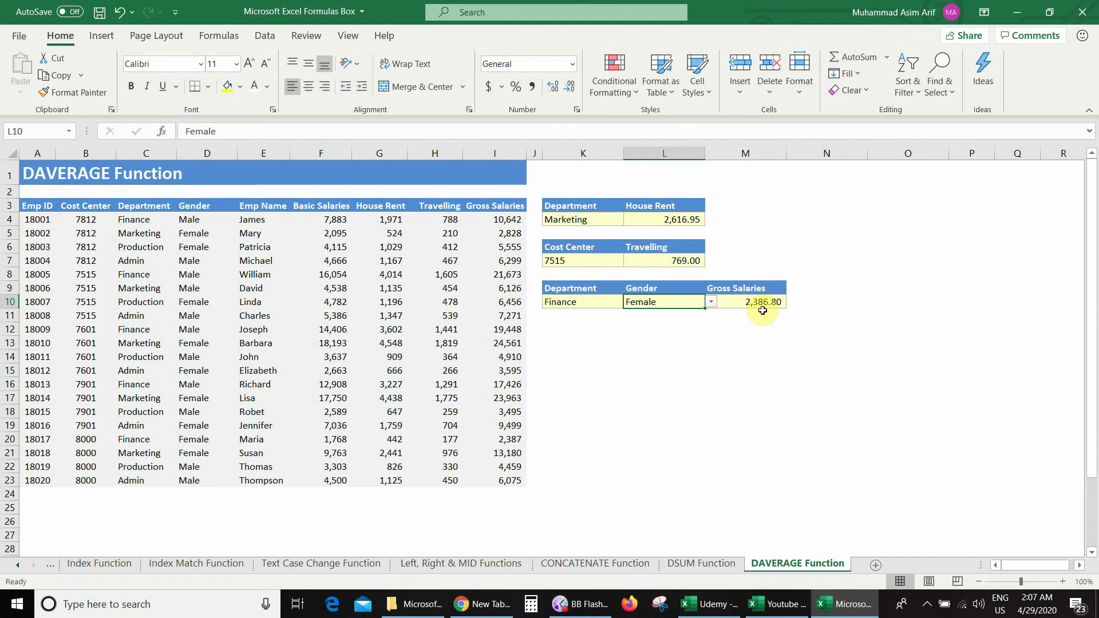
{"action": "left_click", "coordinate": [584, 301]}
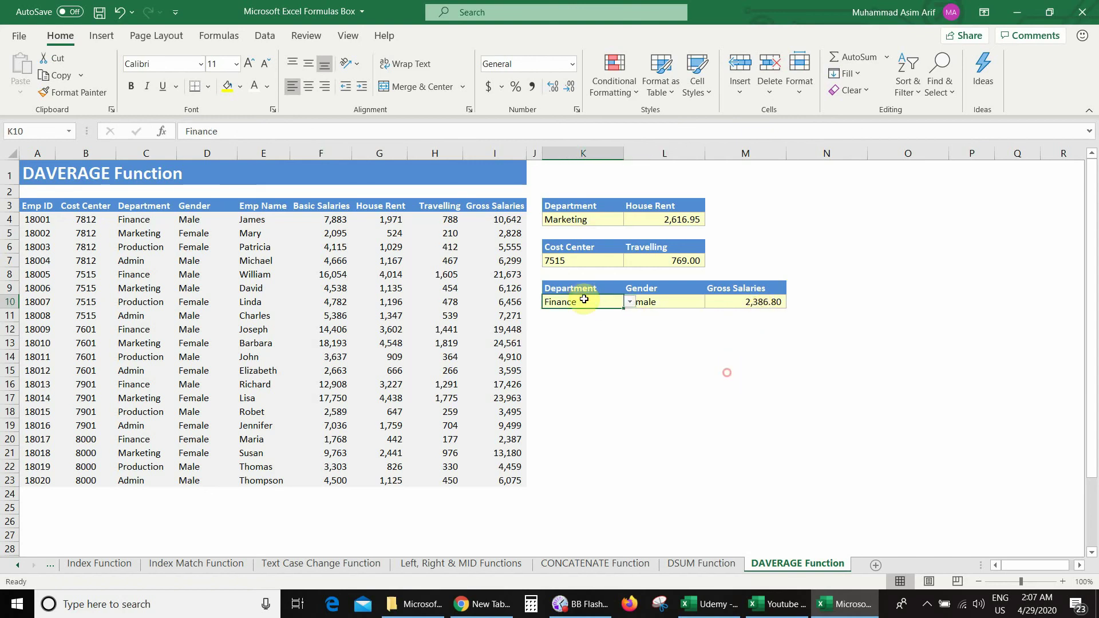
{"action": "left_click", "coordinate": [630, 302]}
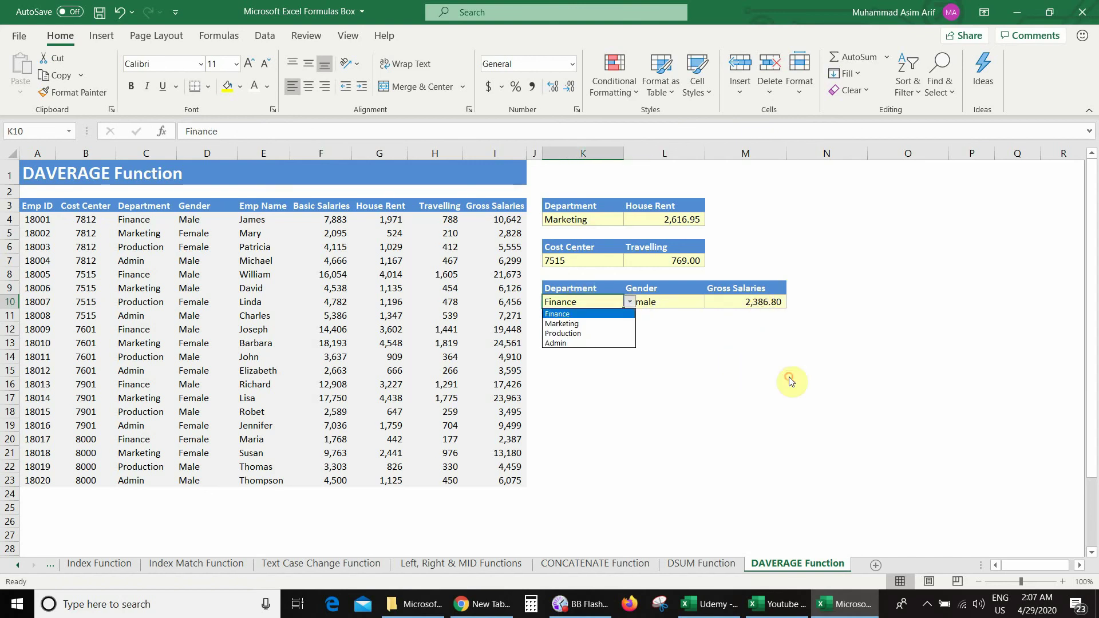
{"action": "left_click", "coordinate": [605, 333]}
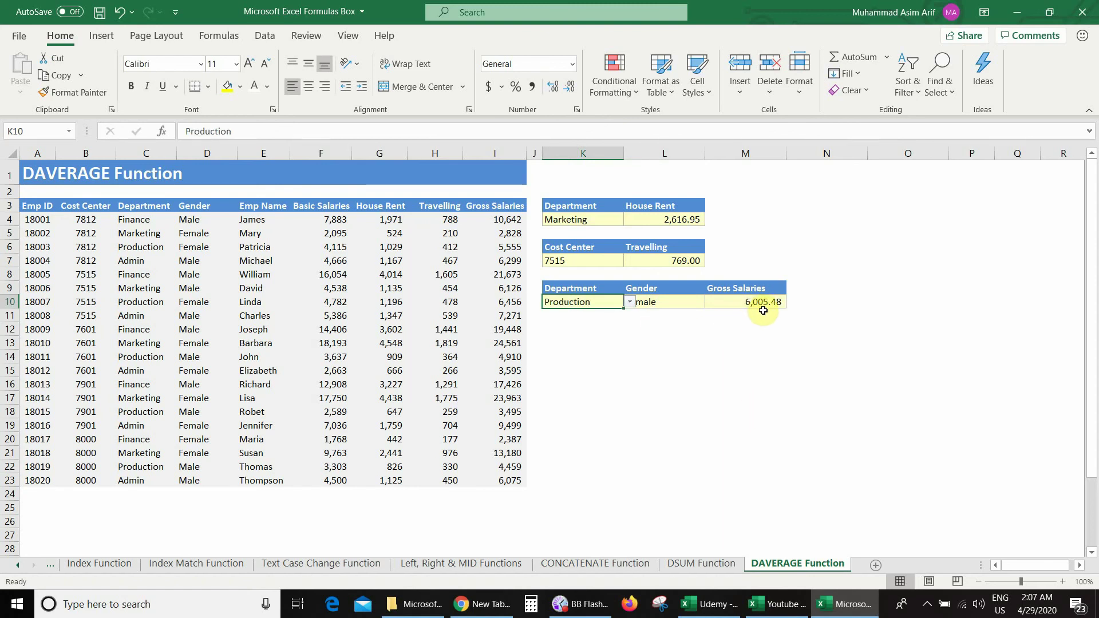
{"action": "left_click", "coordinate": [738, 316]}
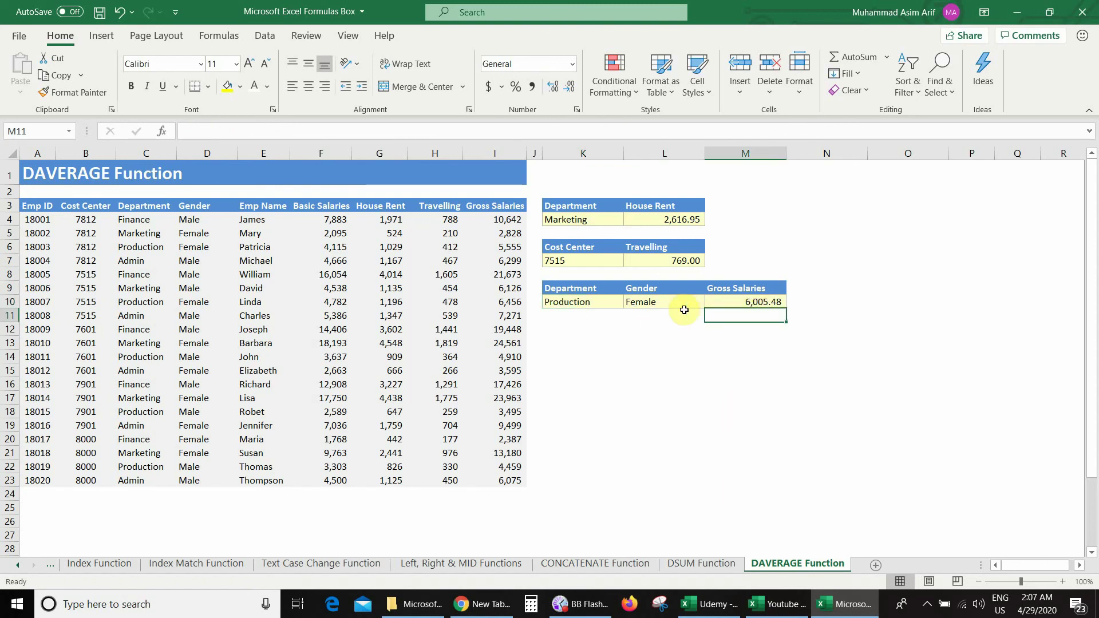
Change the averaged field in M9 to Basic Salaries
{"action": "left_click", "coordinate": [761, 287]}
{"action": "left_click", "coordinate": [792, 288]}
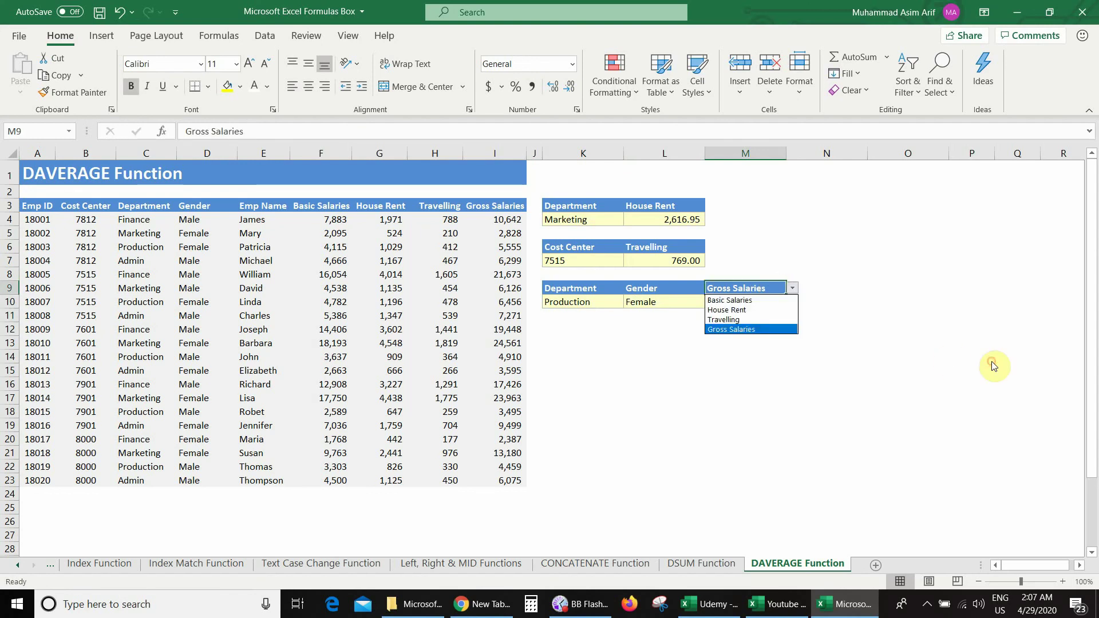
{"action": "left_click", "coordinate": [764, 301]}
{"action": "key", "text": "Down"}
{"action": "key", "text": "Down"}
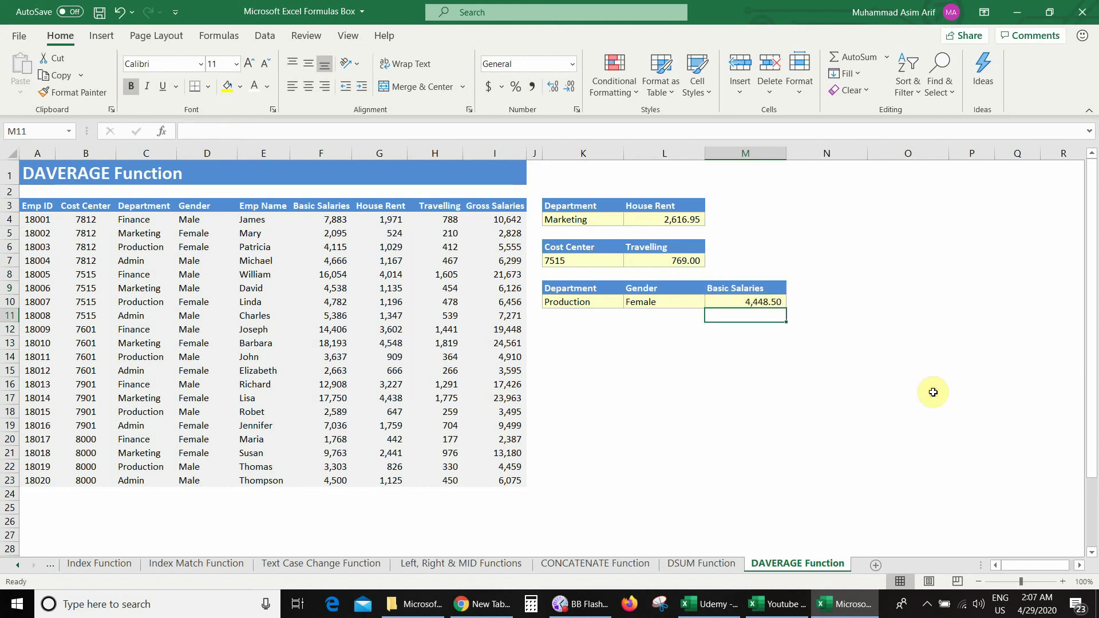